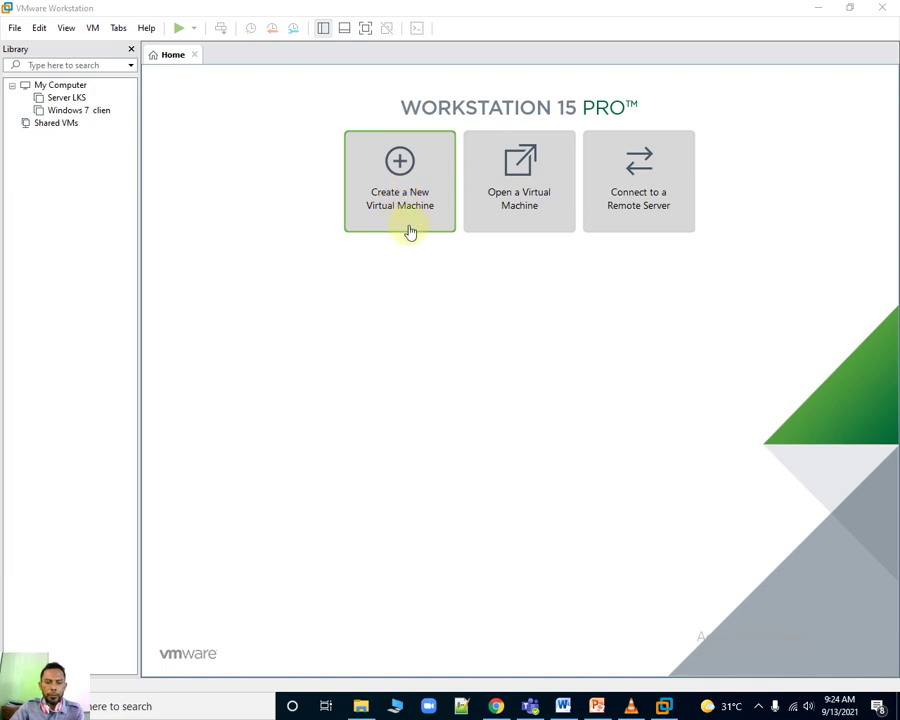
Look through the File menu and close it without choosing anything.
click(15, 30)
mouse_move(40, 30)
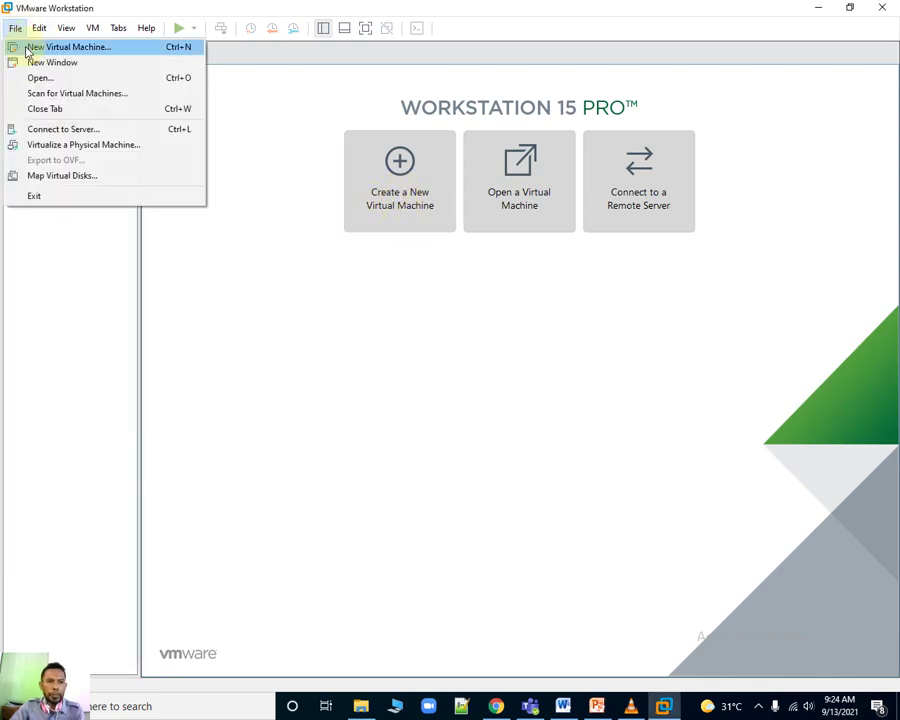
click(279, 315)
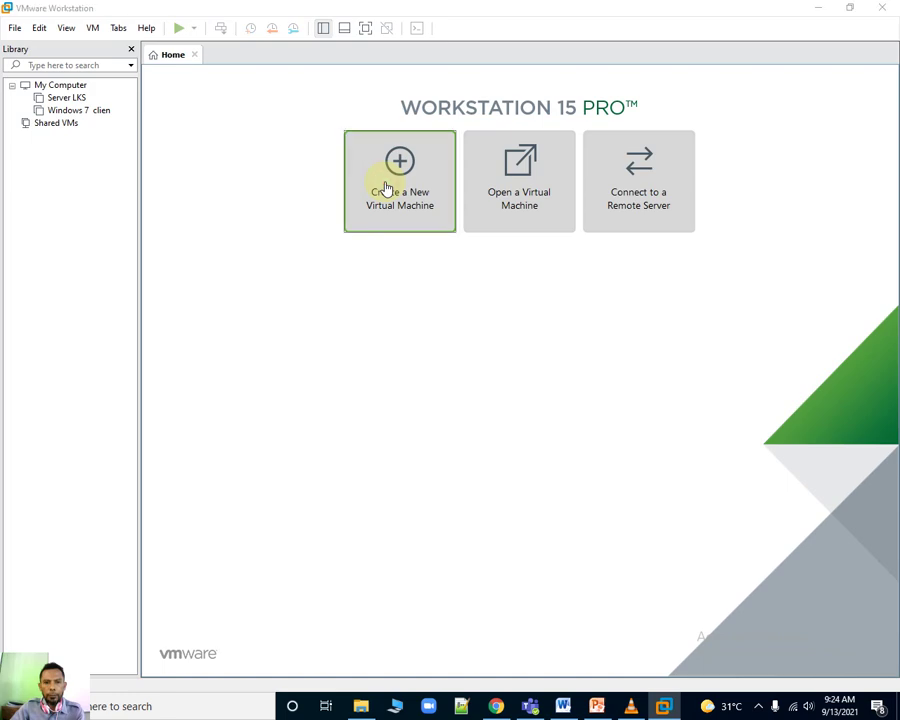
Start a Typical (recommended) new virtual machine and browse for an installer disc image.
click(388, 188)
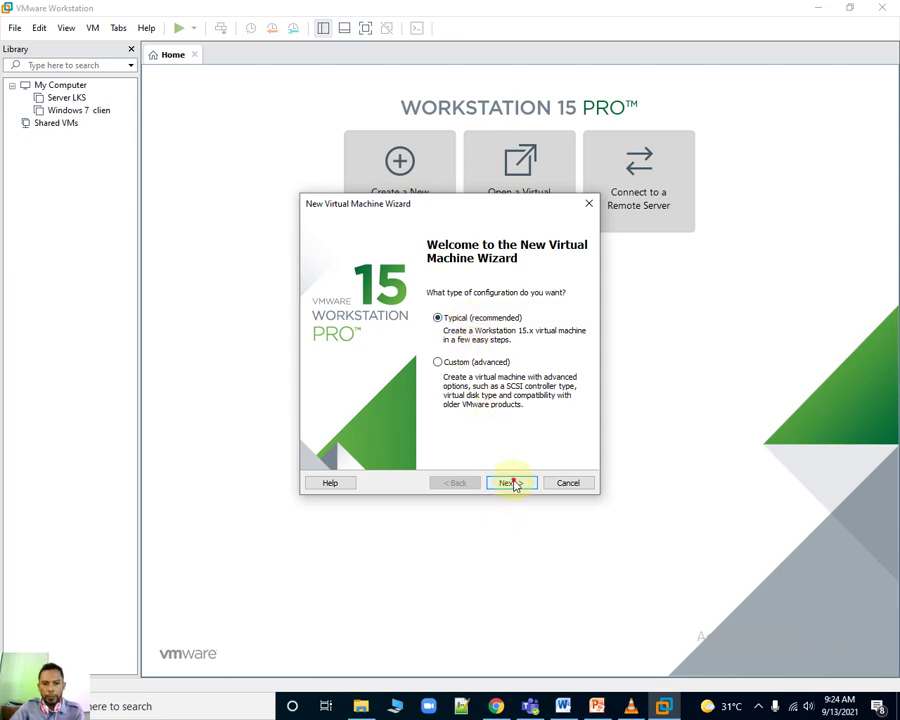
click(510, 483)
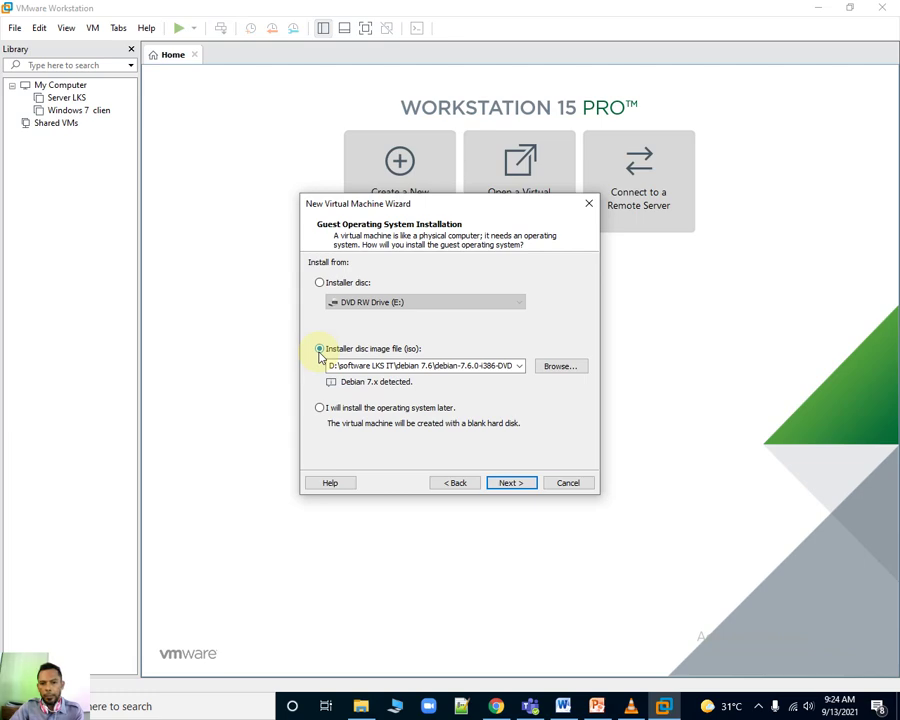
click(560, 367)
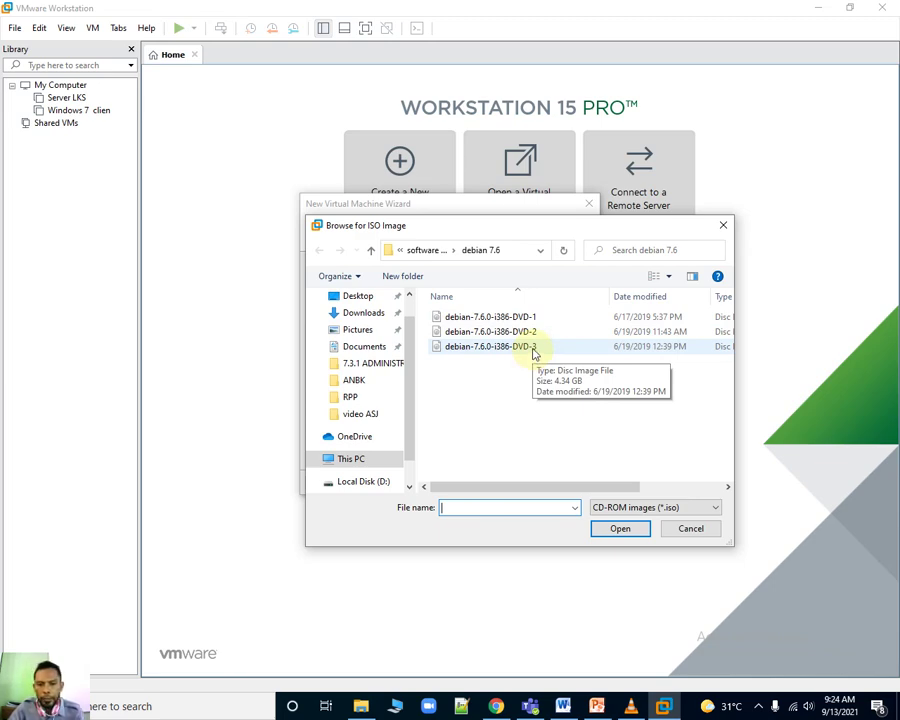
Use debian-7.6.0-i386-DVD-1 as the installer image (Debian 7.x detected) and continue to naming.
click(519, 318)
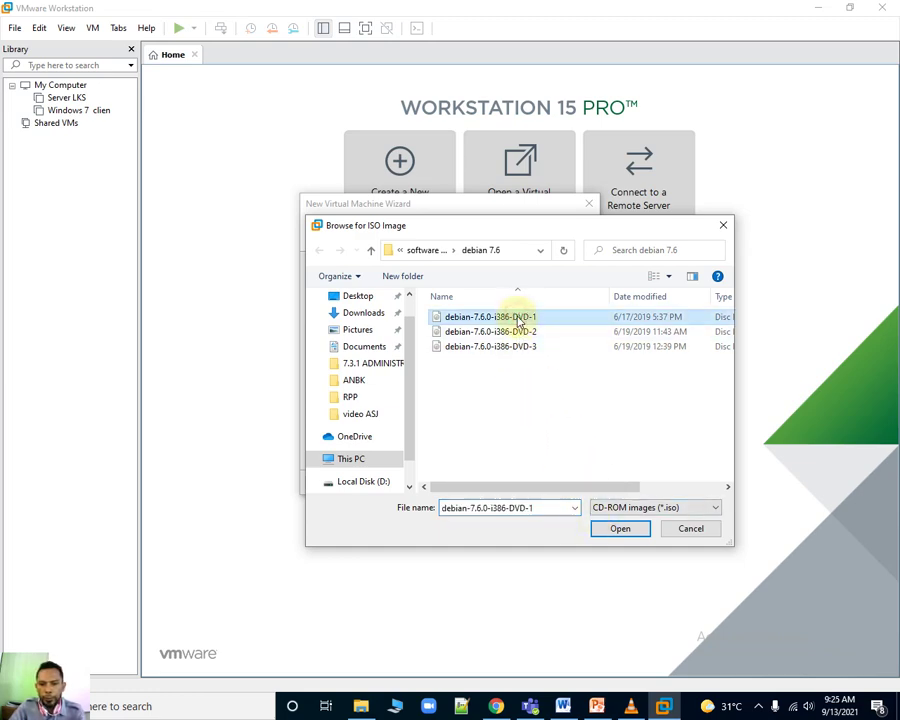
click(619, 530)
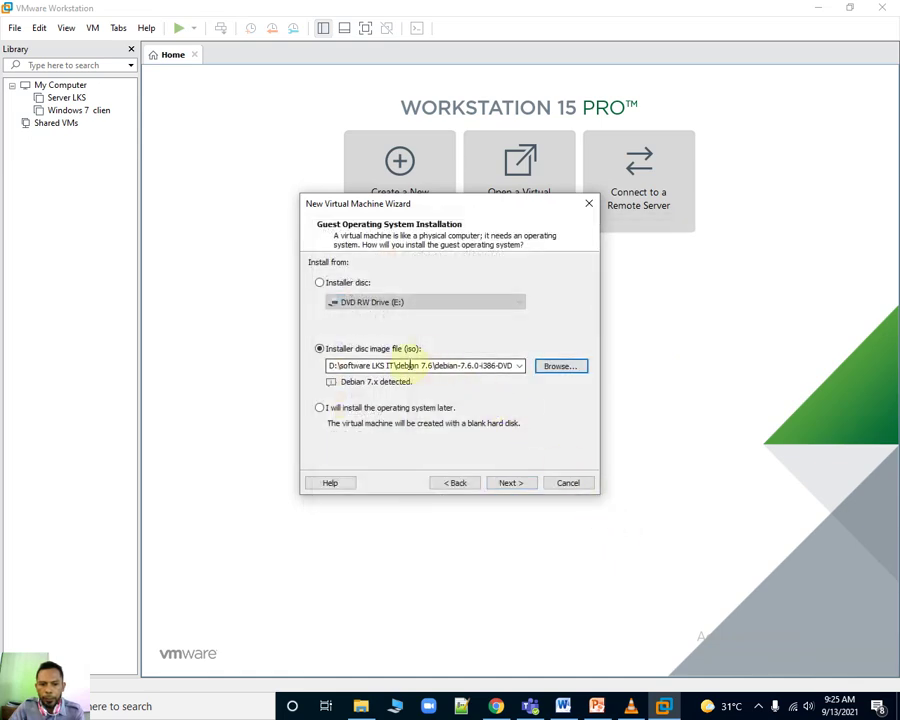
click(512, 483)
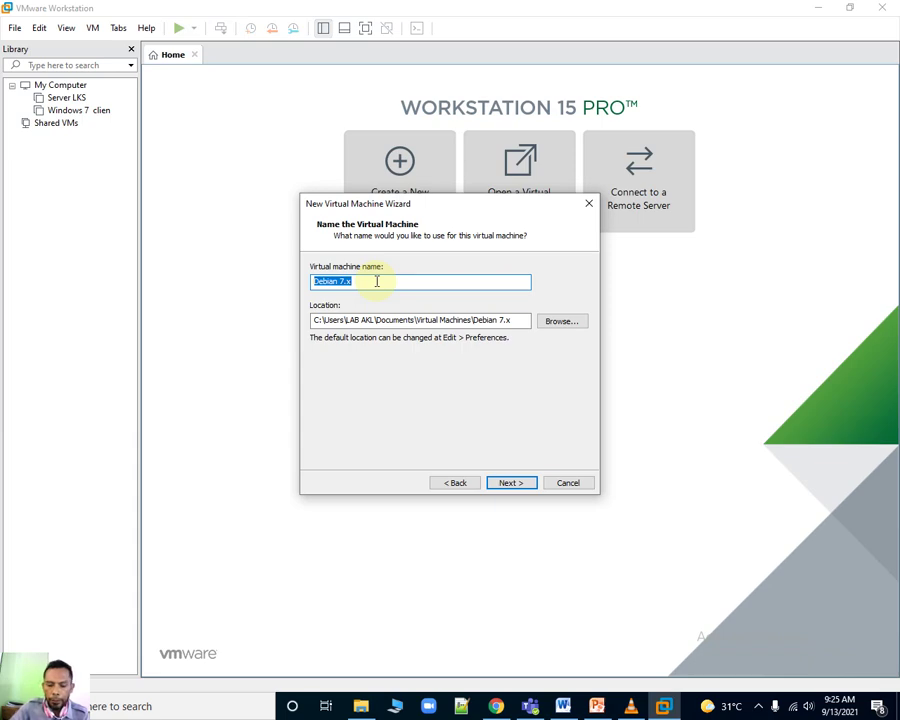
Name the machine 'Server TKJ', keep the 20 GB disk, and finish the wizard.
key(BackSpace)
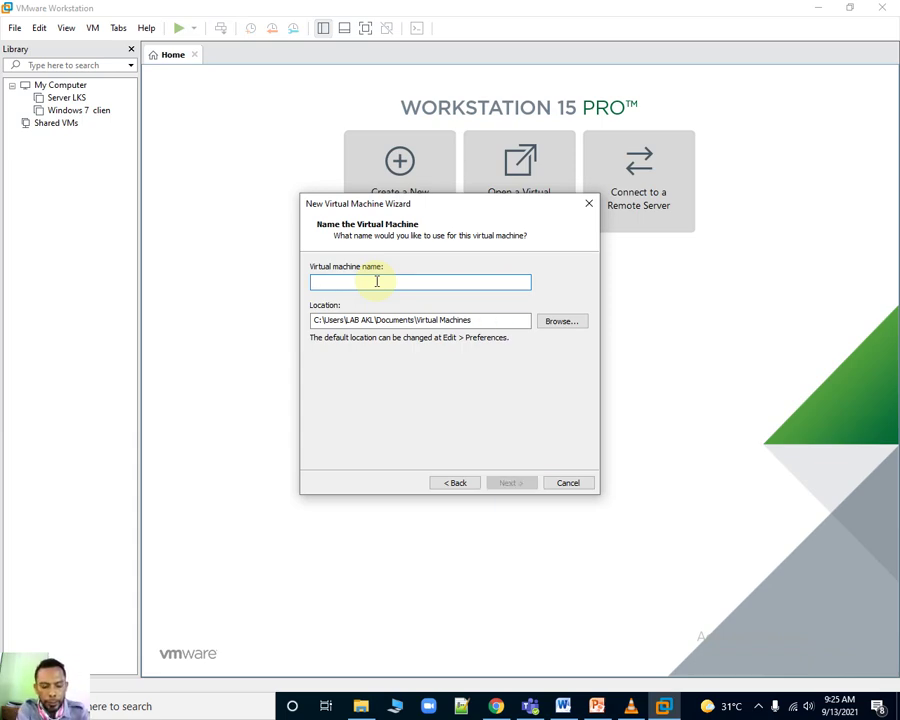
text(Server TKJ)
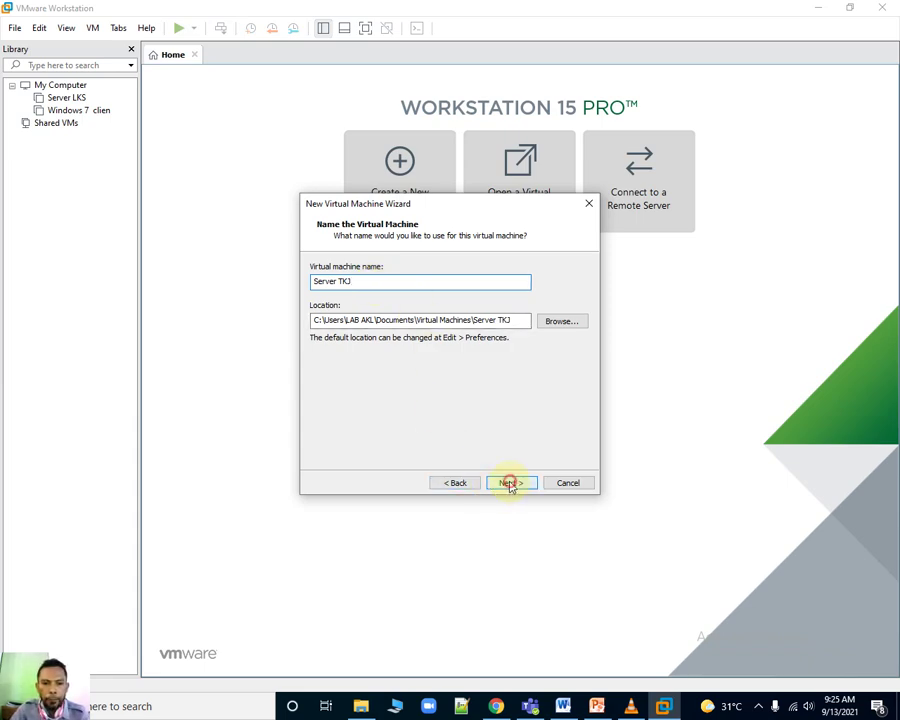
click(511, 484)
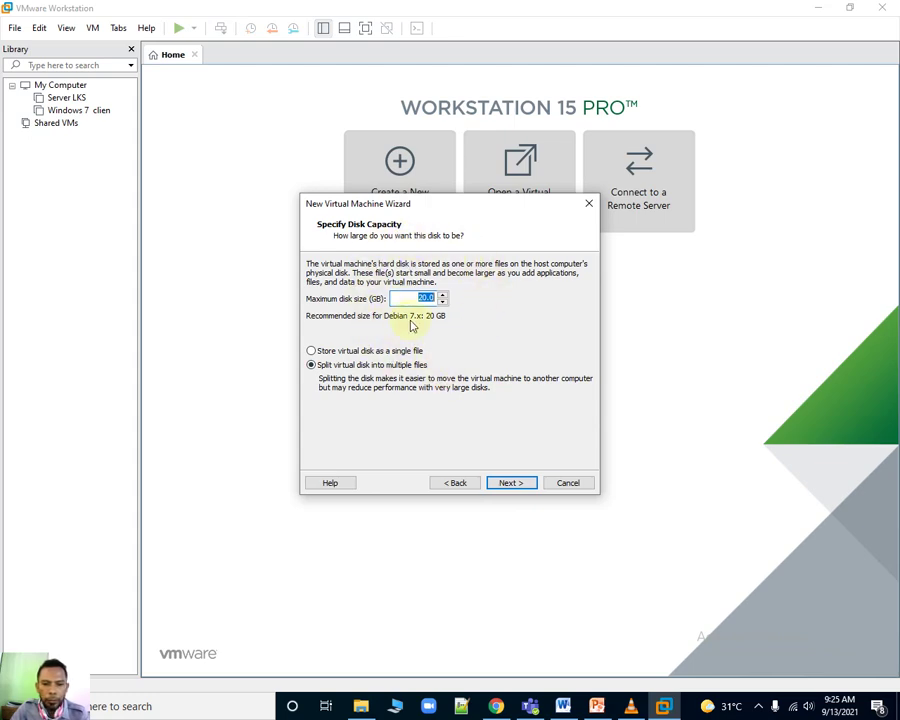
click(511, 483)
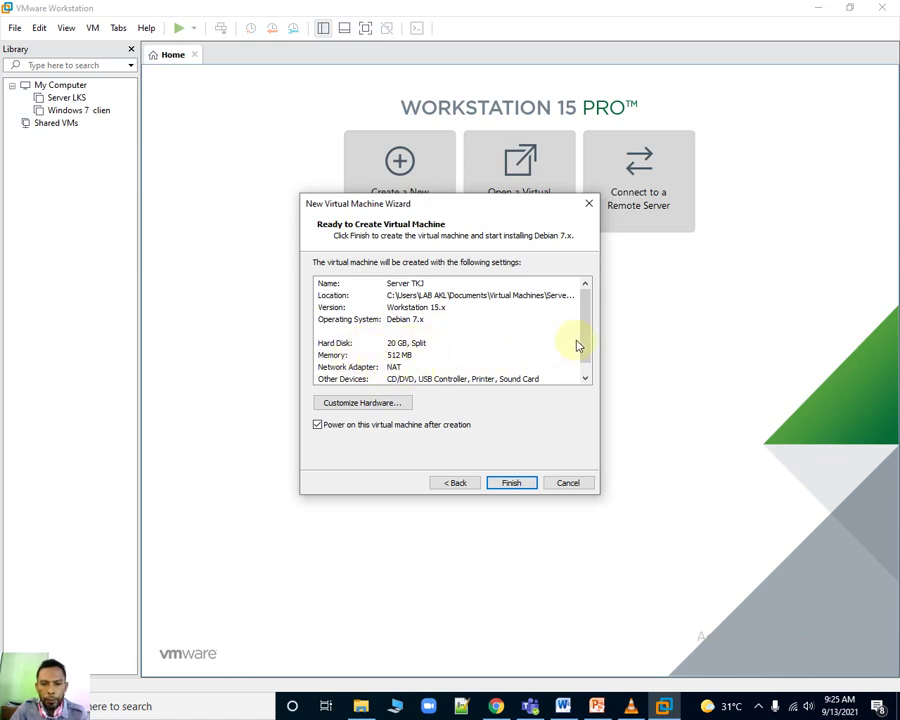
scroll(585, 347, down, 1)
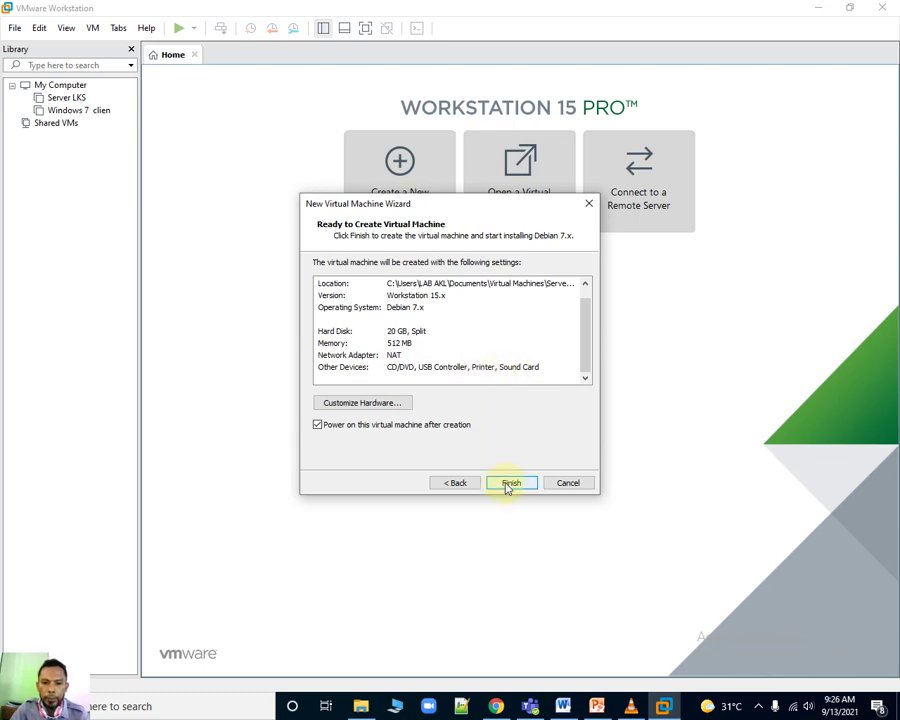
click(508, 484)
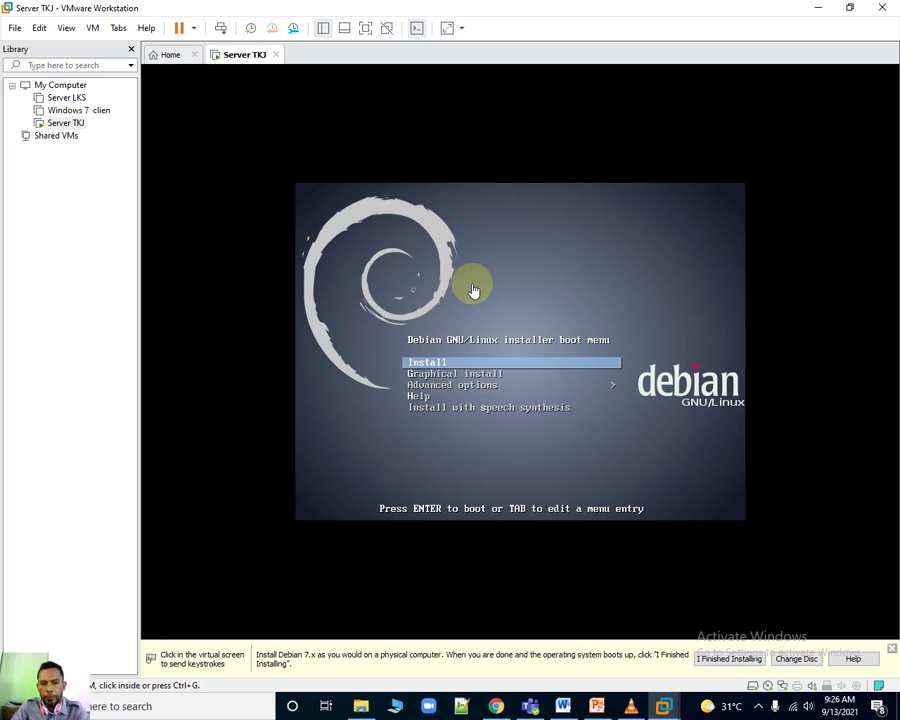
Boot Server TKJ from the plain Install entry of the Debian boot menu.
click(474, 289)
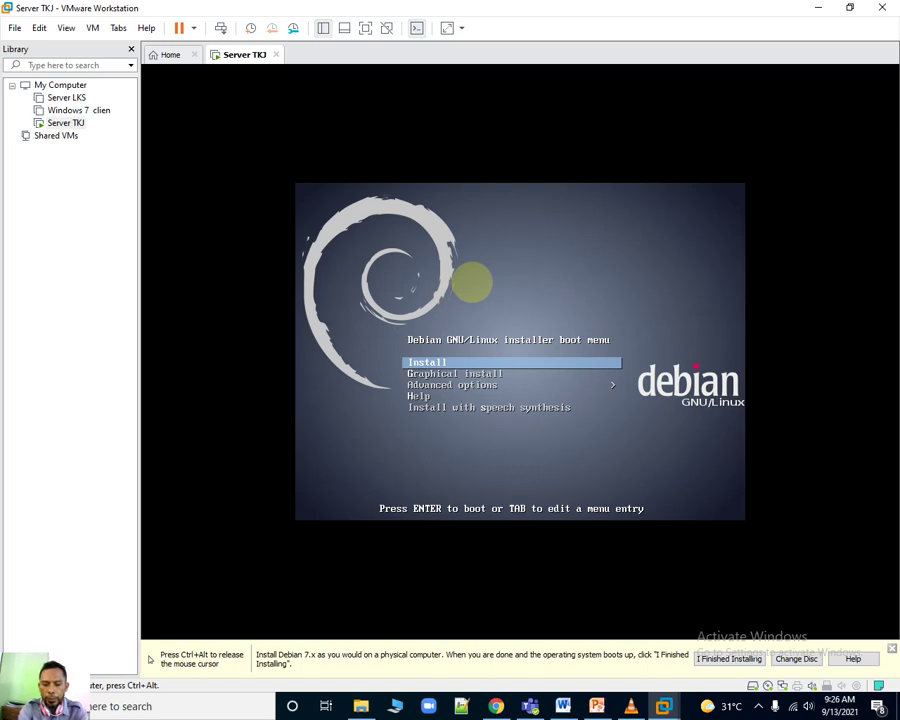
key(Down)
key(Down)
key(Down)
key(Down)
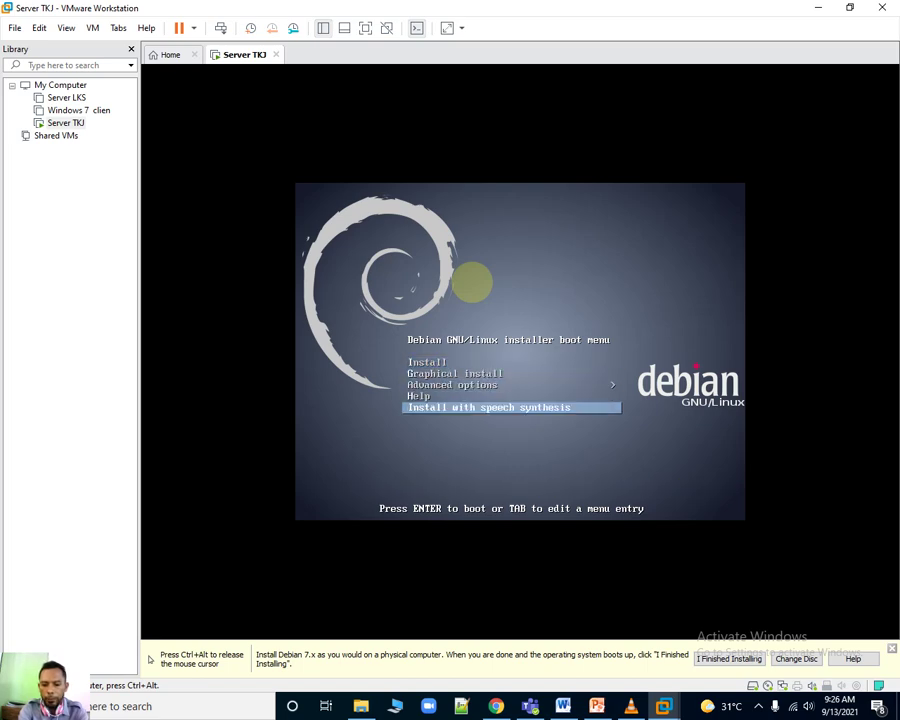
key(Up)
key(Up)
key(Up)
key(Up)
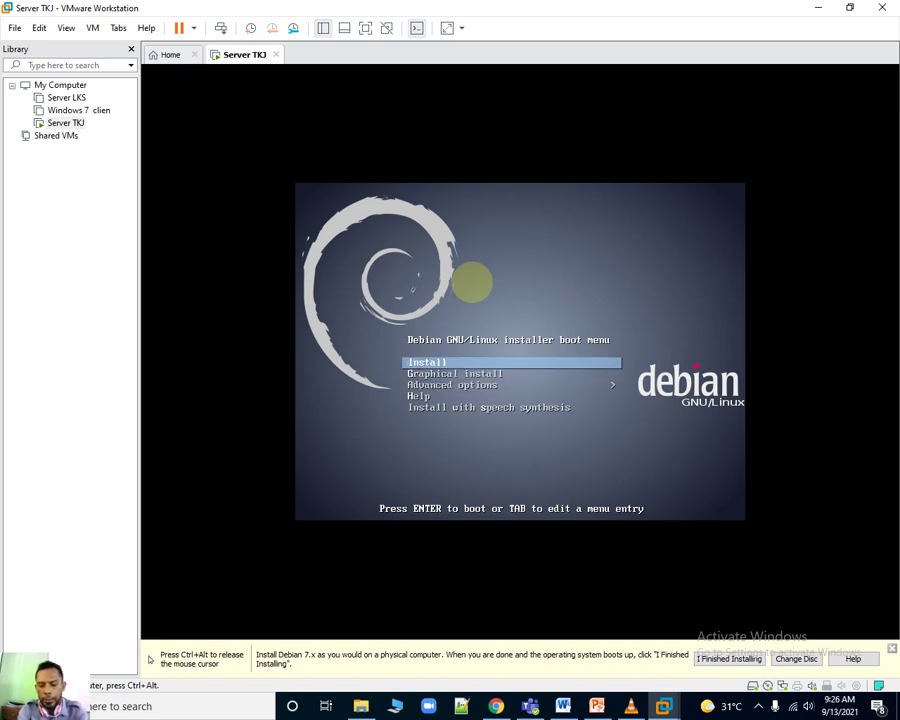
key(Return)
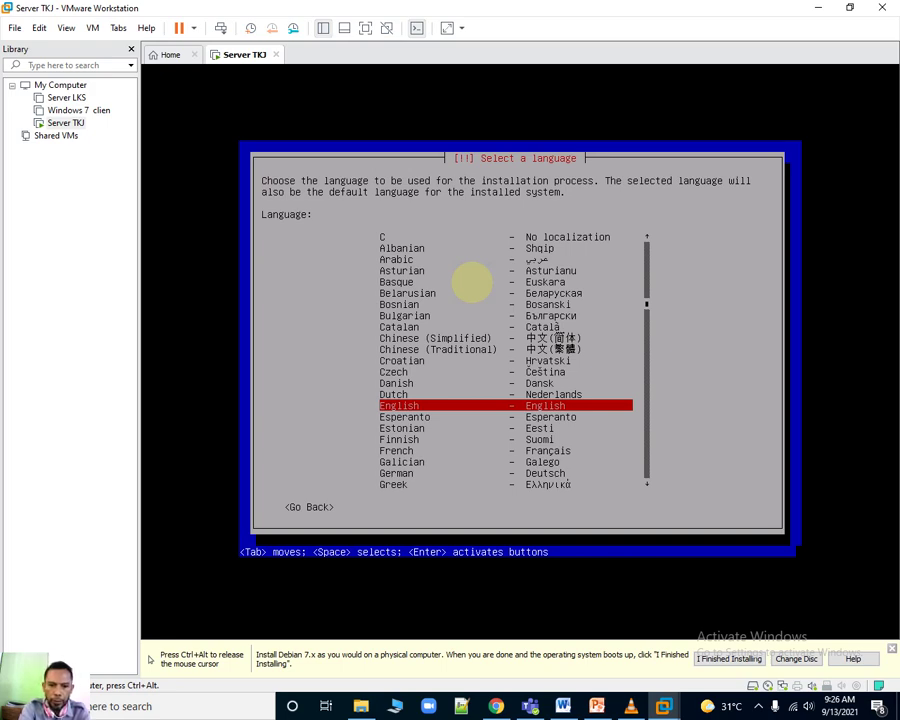
Choose English, United States and the American English keymap in the Debian installer.
key(Return)
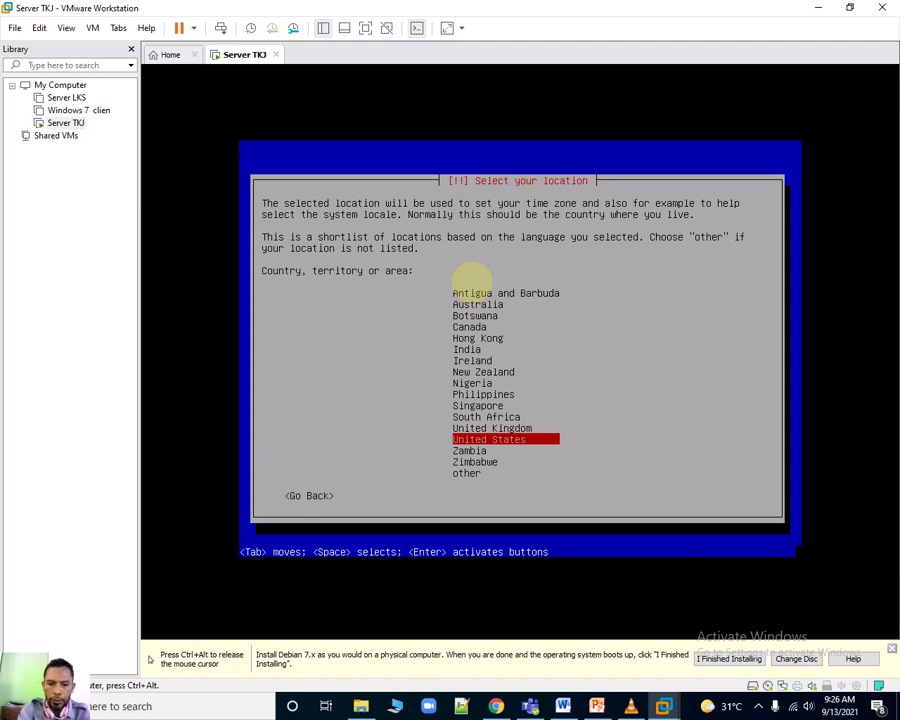
key(Return)
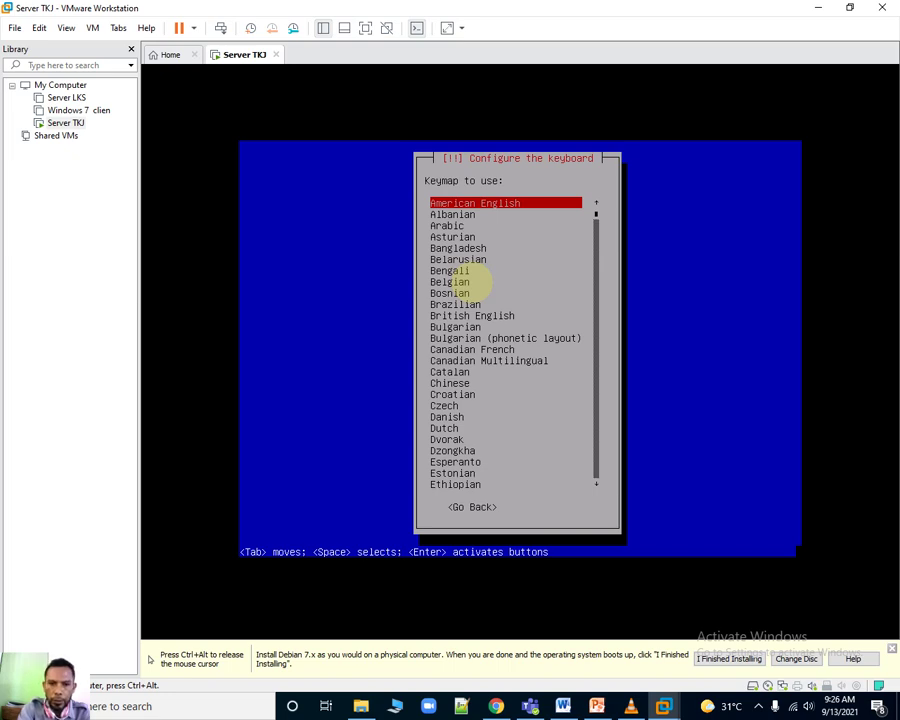
key(Return)
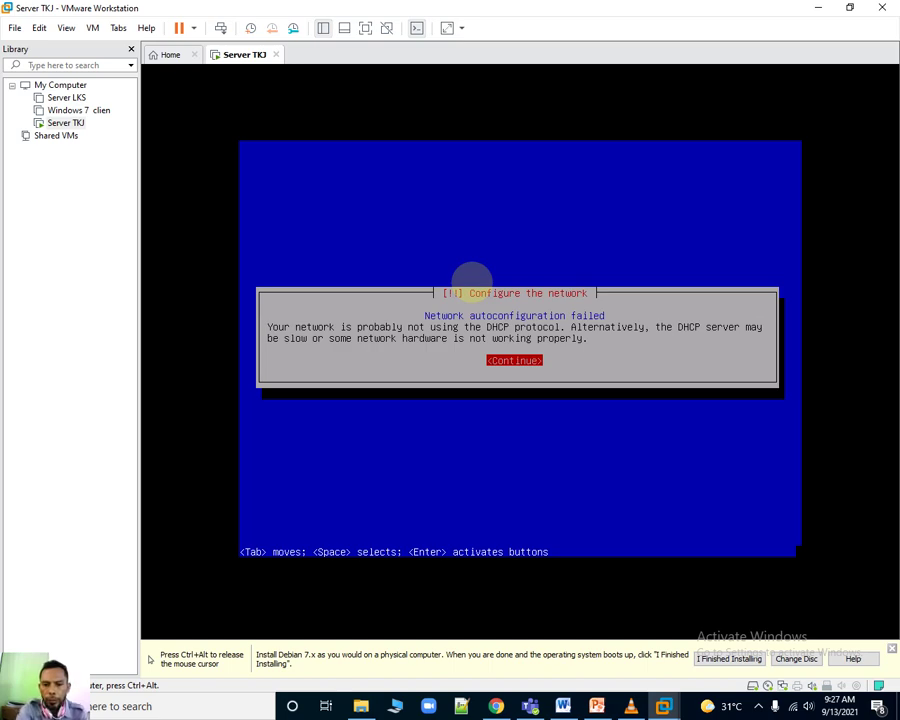
Choose 'Do not configure the network at this time' and keep 'debian' as the hostname.
key(Return)
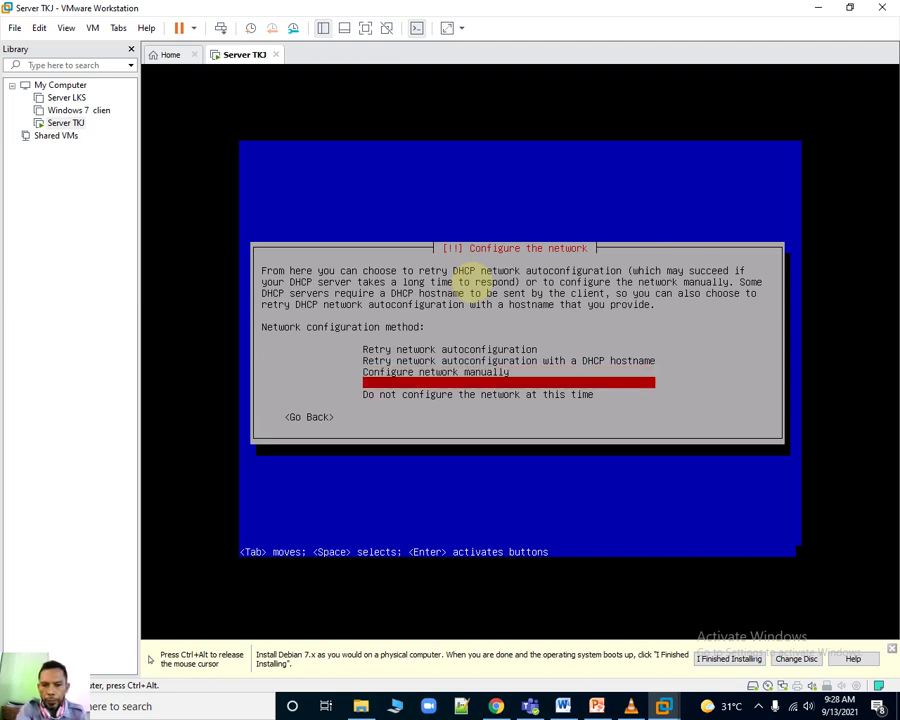
key(Down)
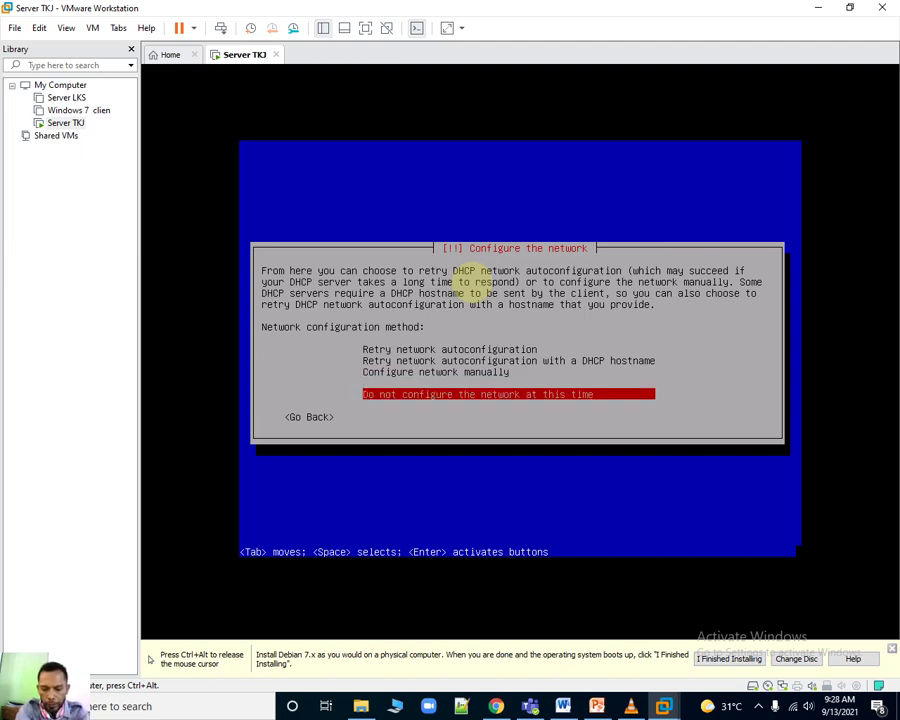
key(Return)
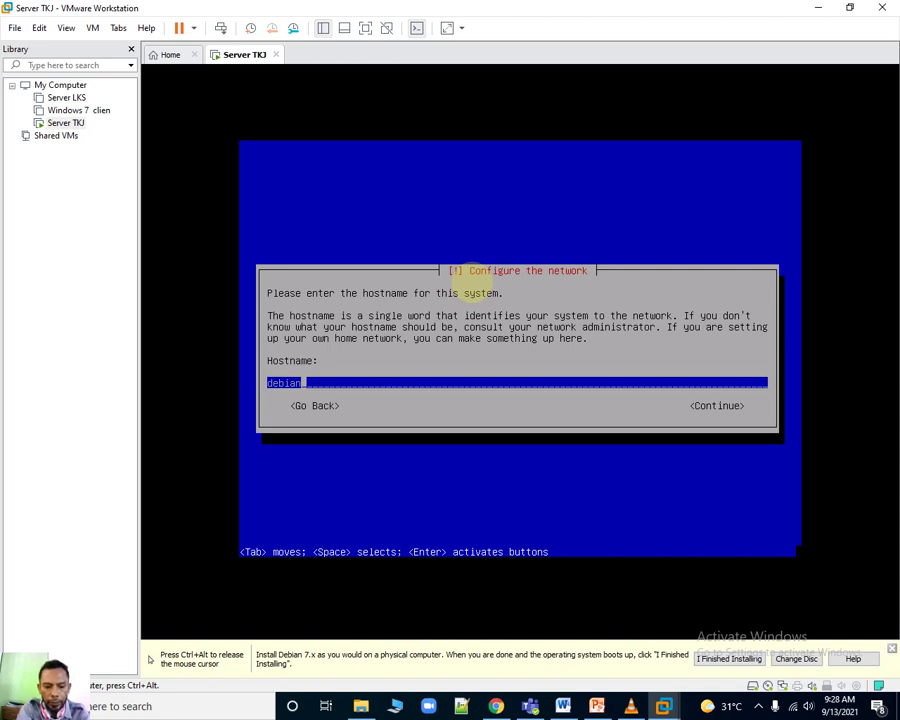
key(Tab)
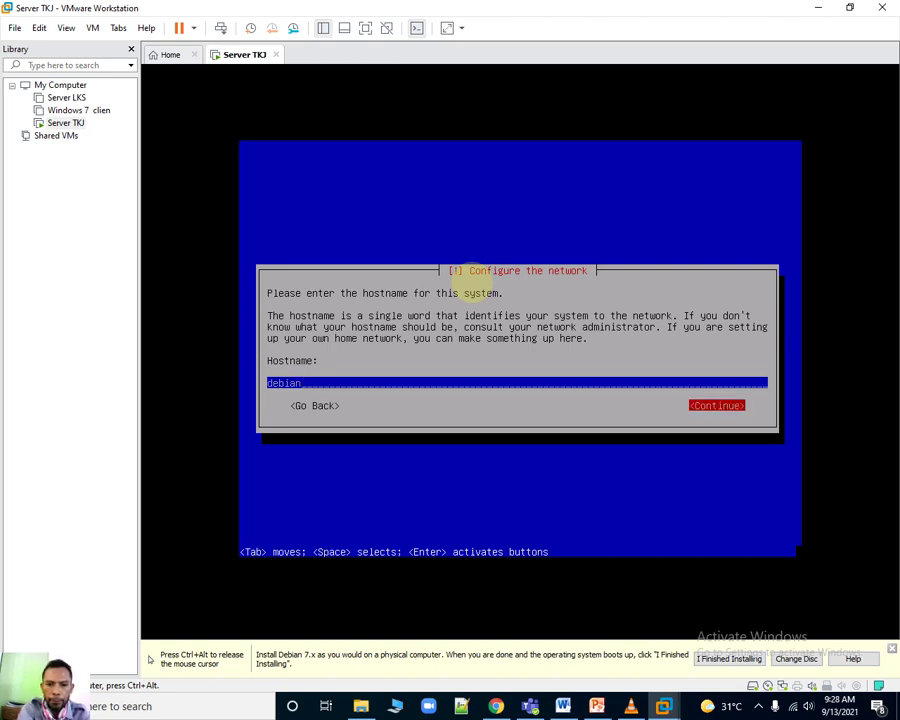
key(Return)
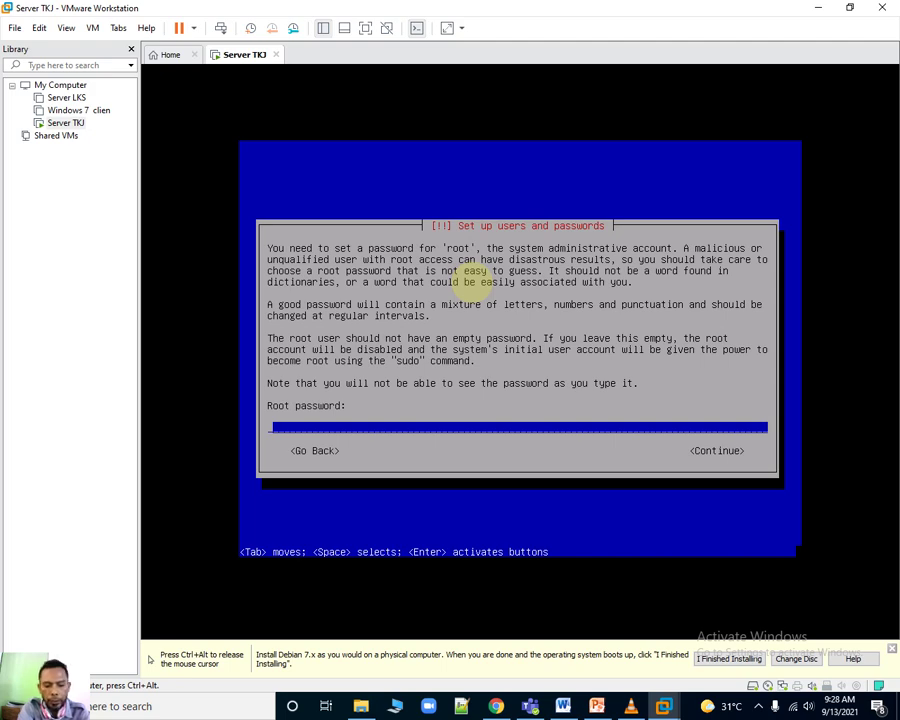
Enter the root password and re-enter it for verification.
text(*)
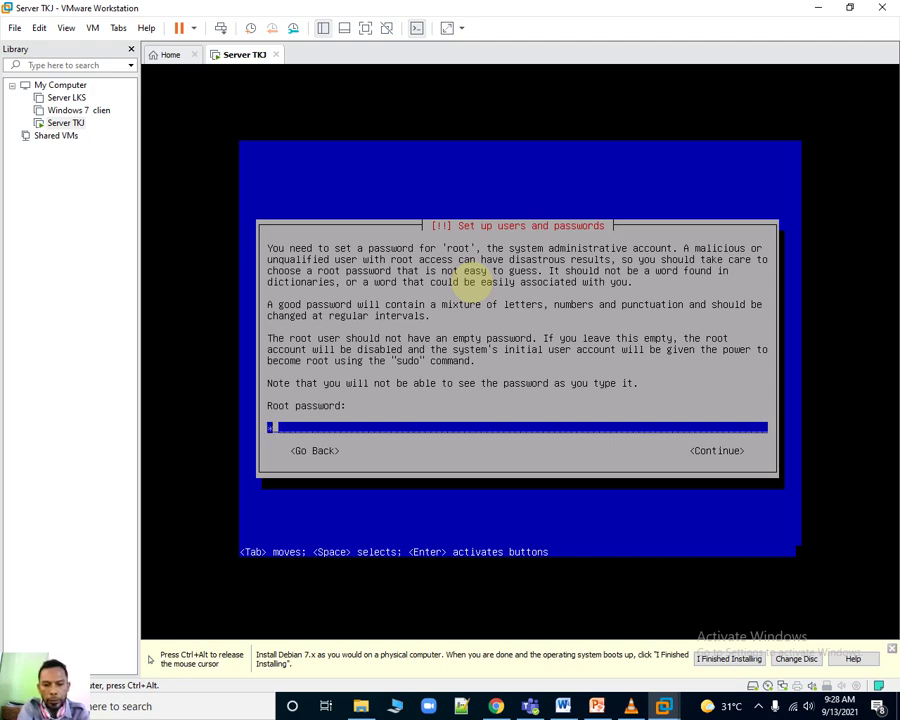
key(Tab)
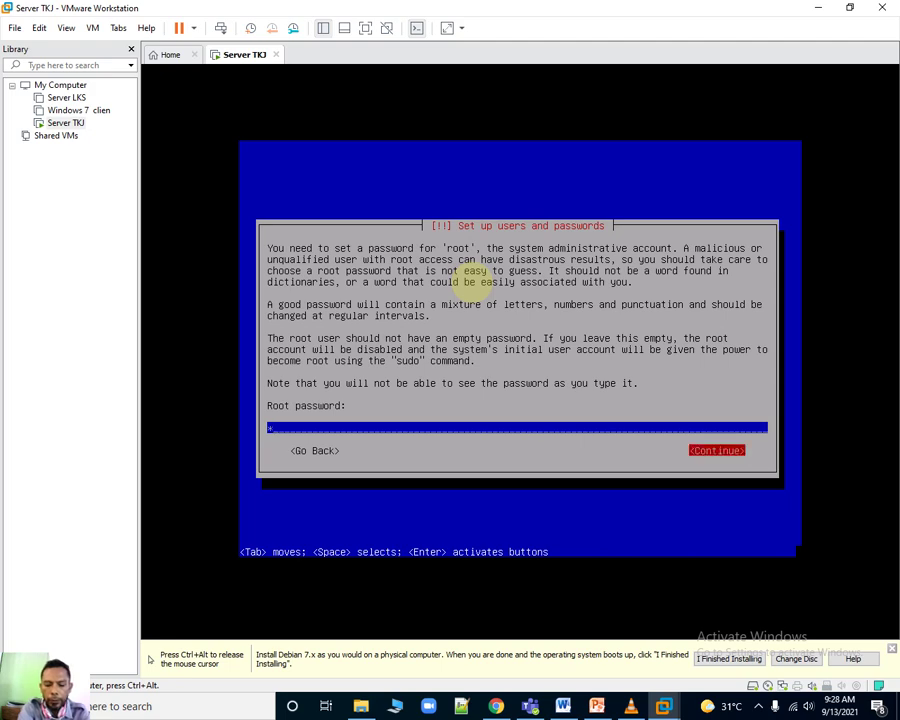
key(Return)
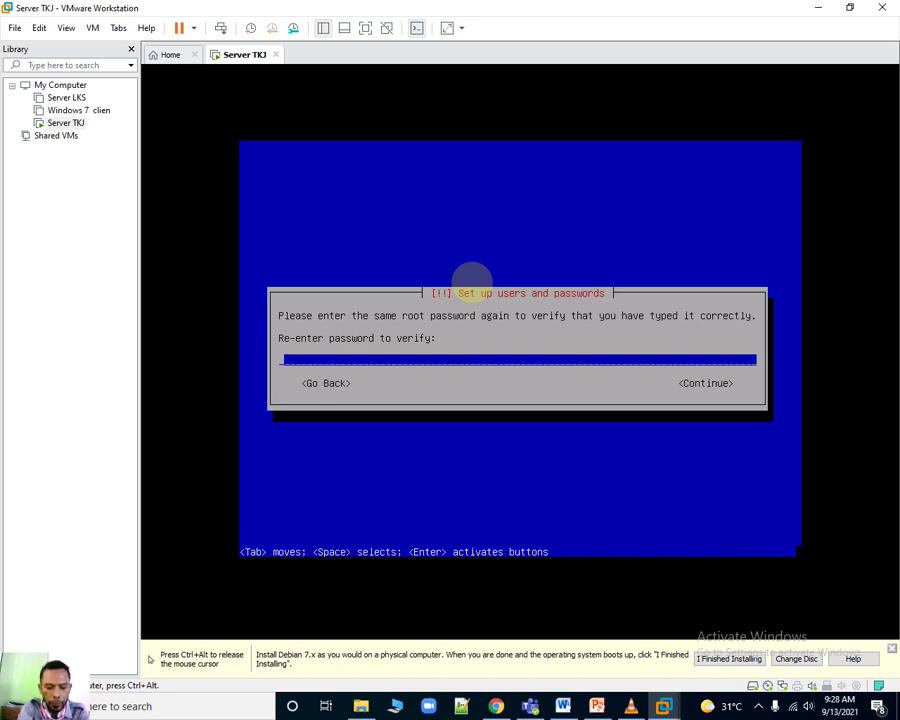
text(*)
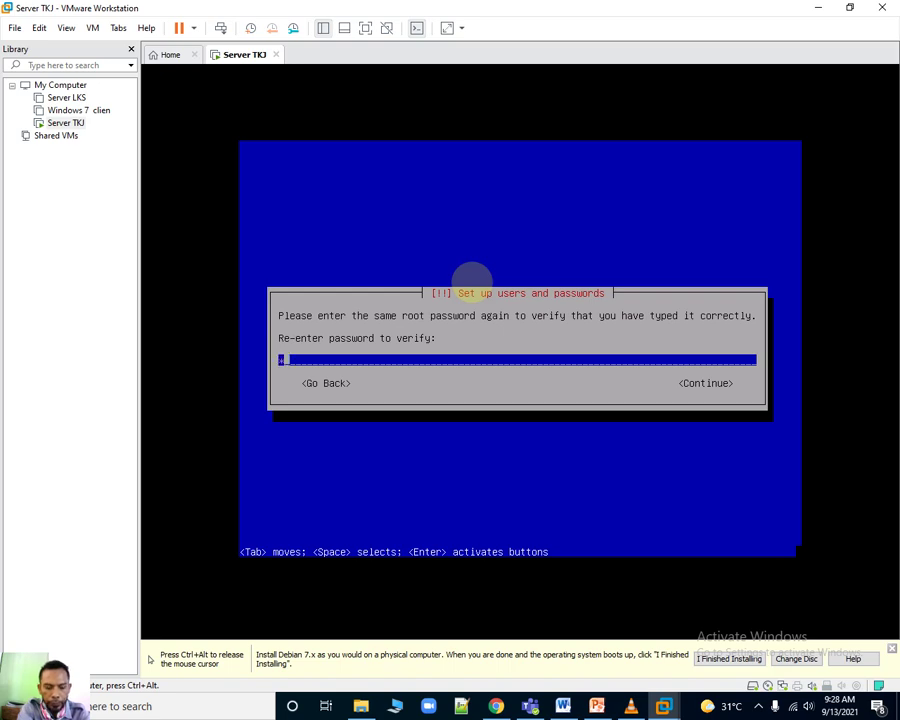
key(Tab)
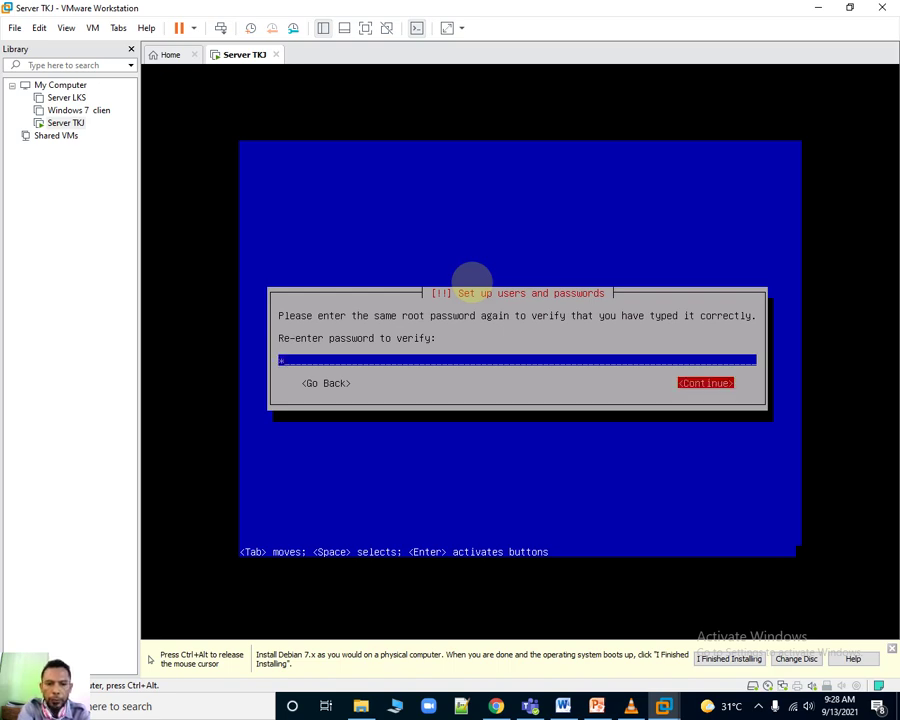
key(Return)
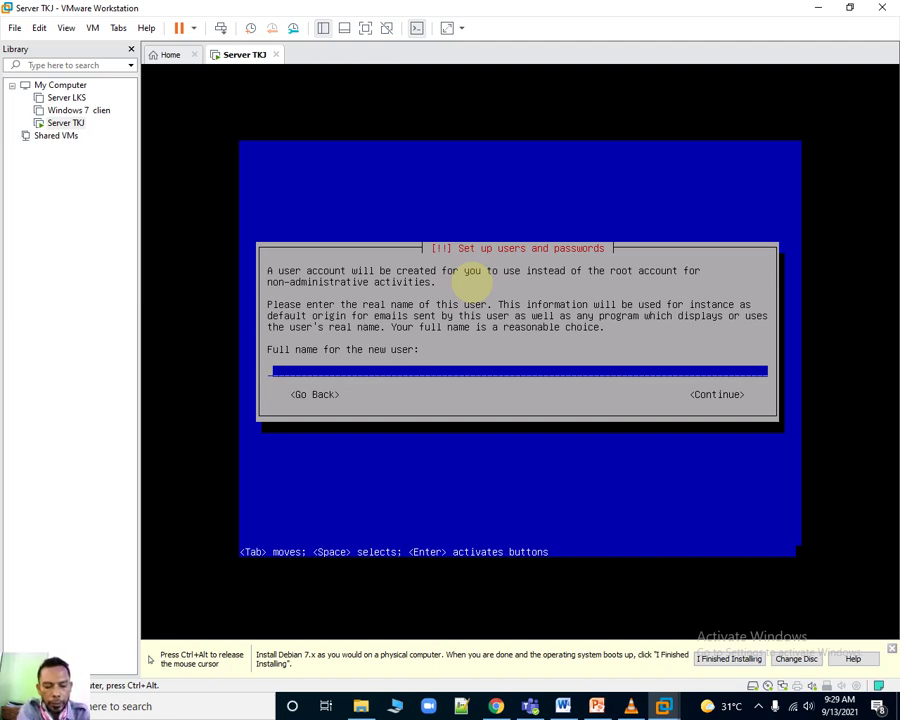
Enter the new user's full name and accept the suggested username.
text(d)
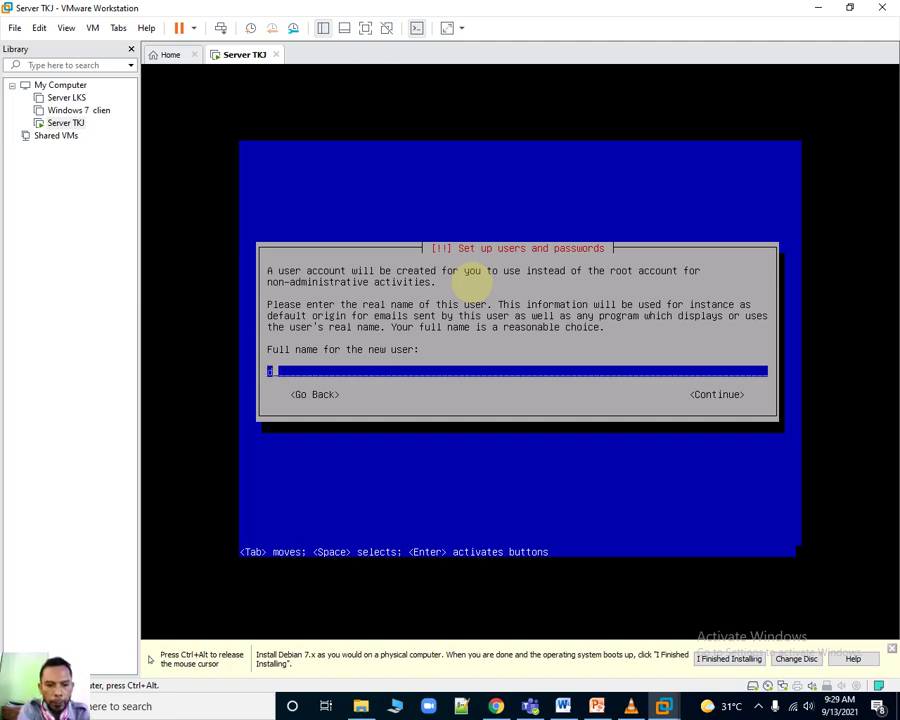
text(on)
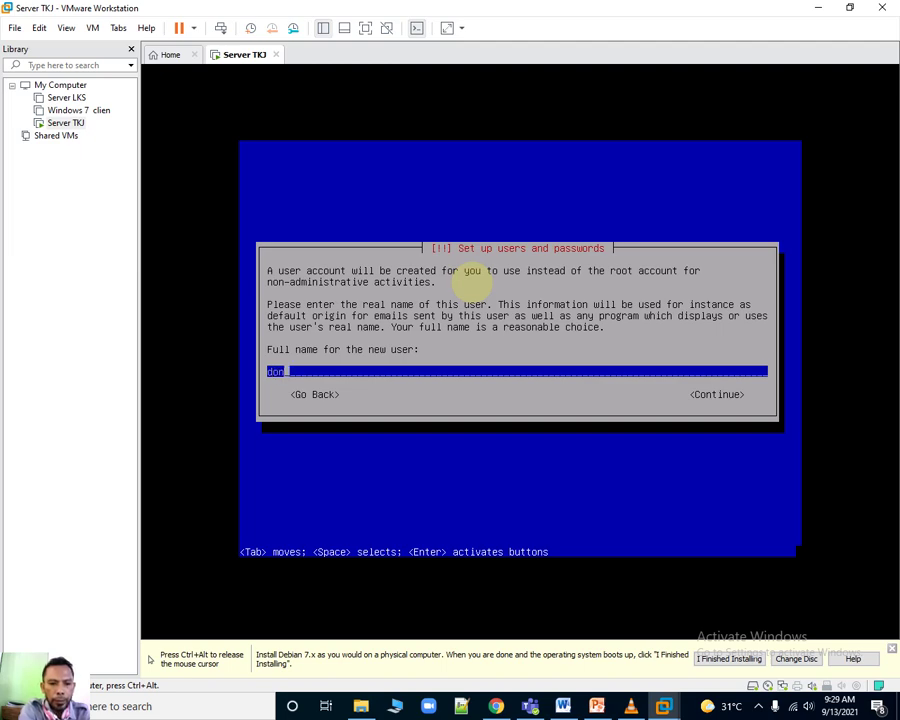
text(y)
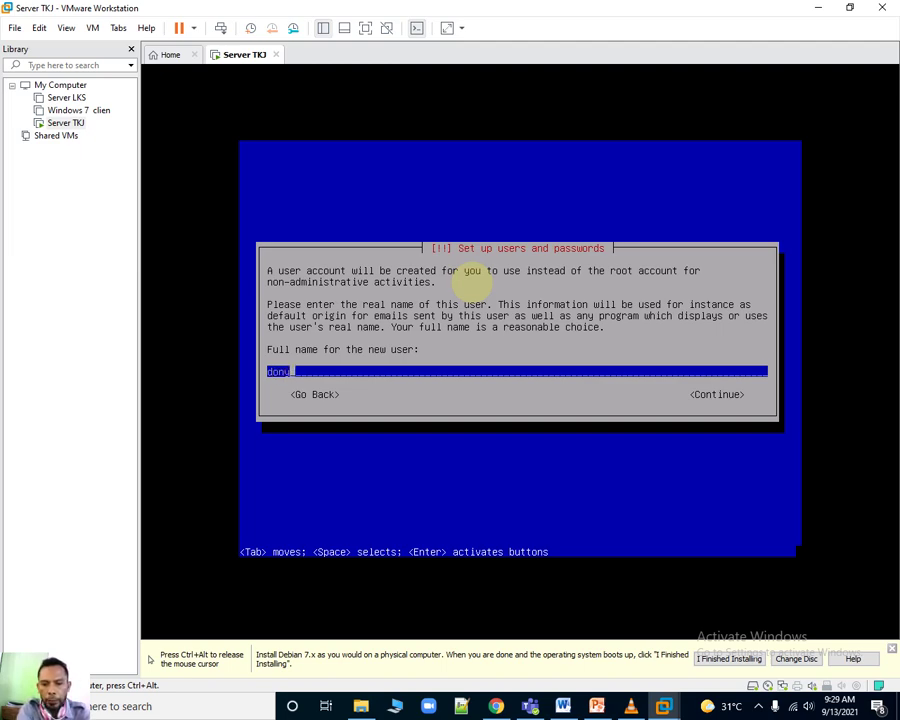
key(Tab)
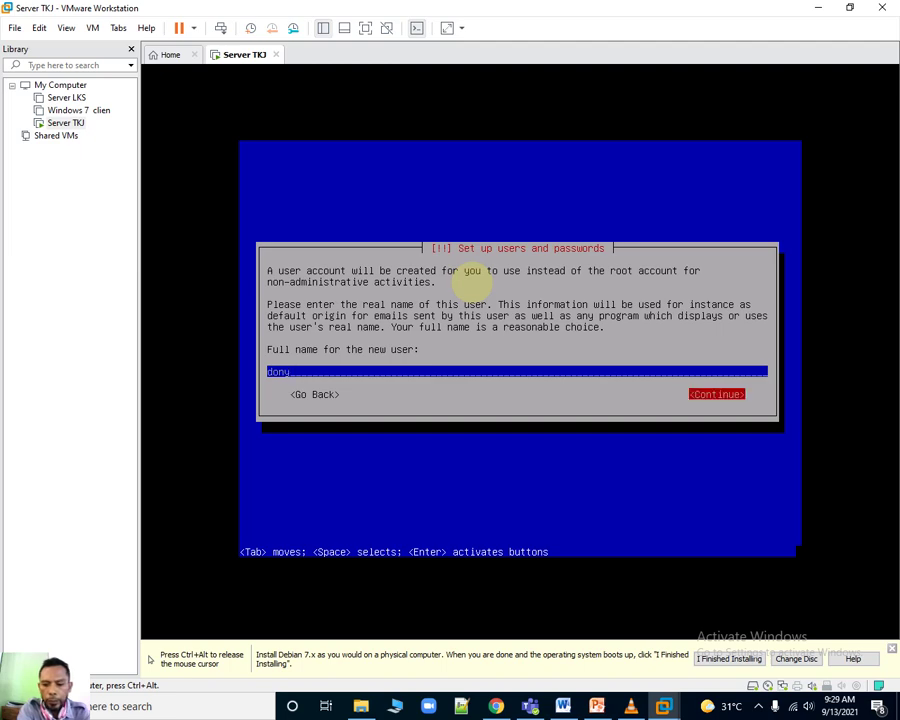
key(Return)
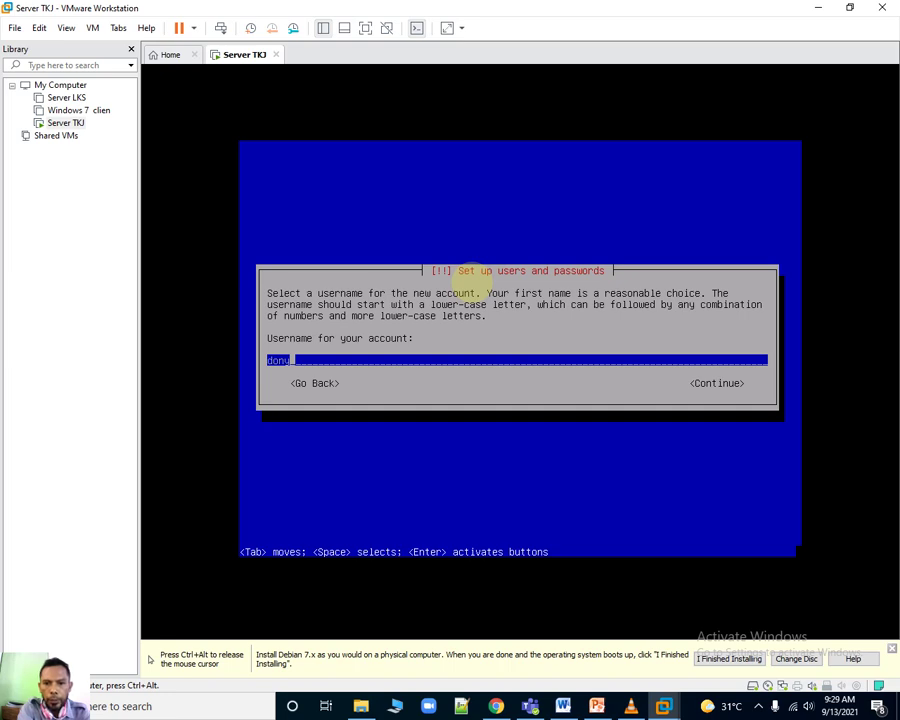
key(Tab)
key(Return)
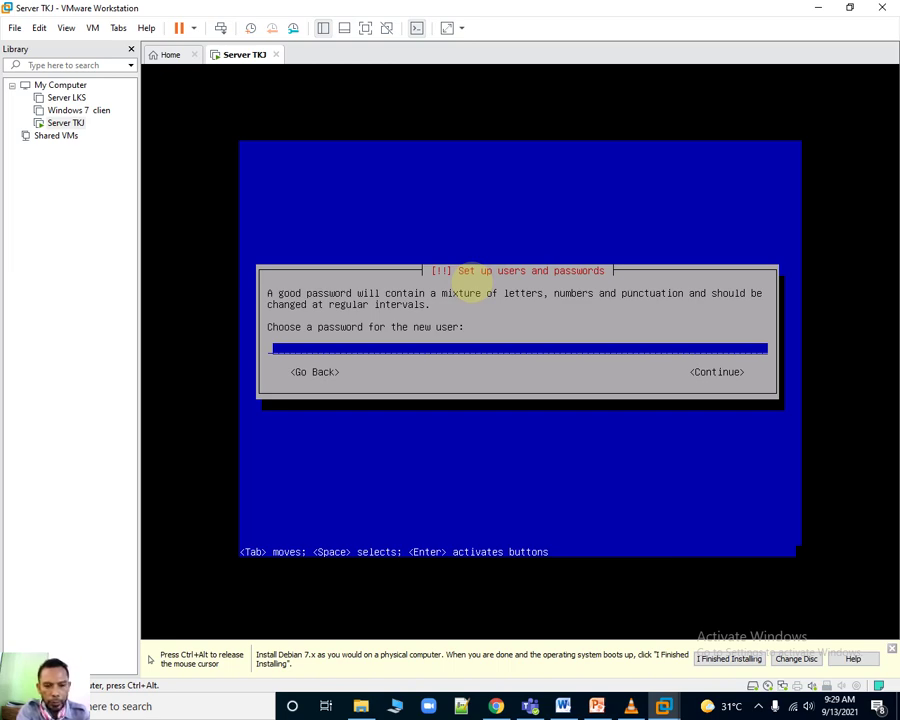
Set the new user's password and confirm it a second time.
text(*)
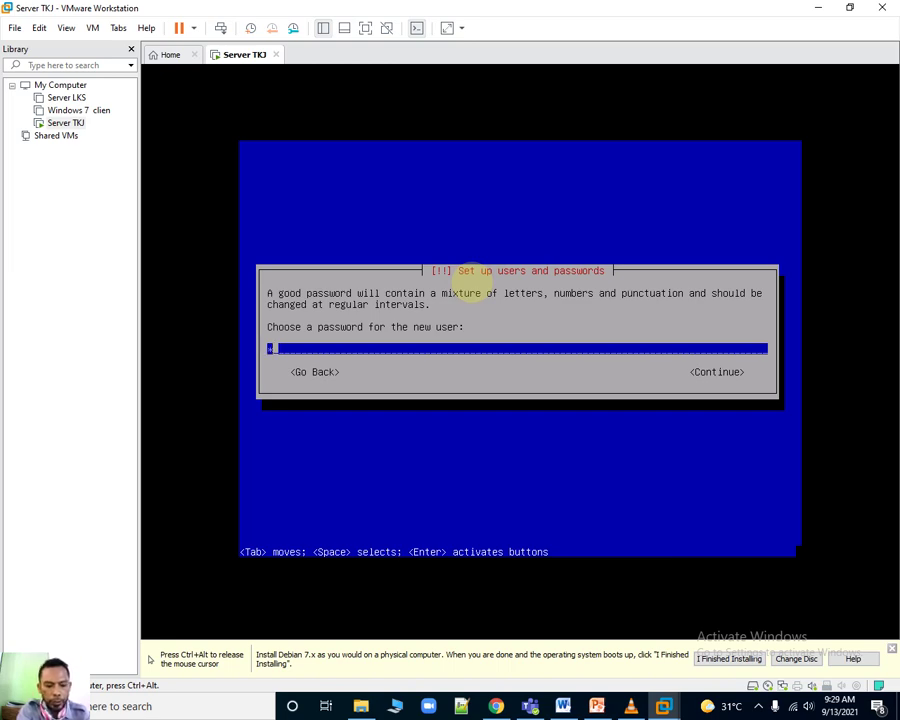
key(Tab)
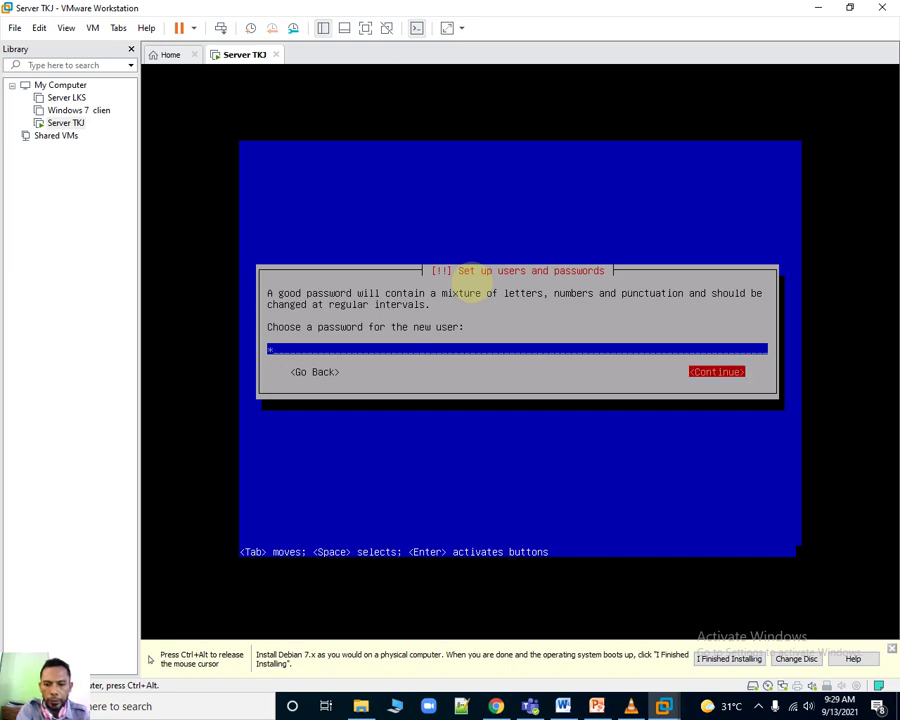
key(Return)
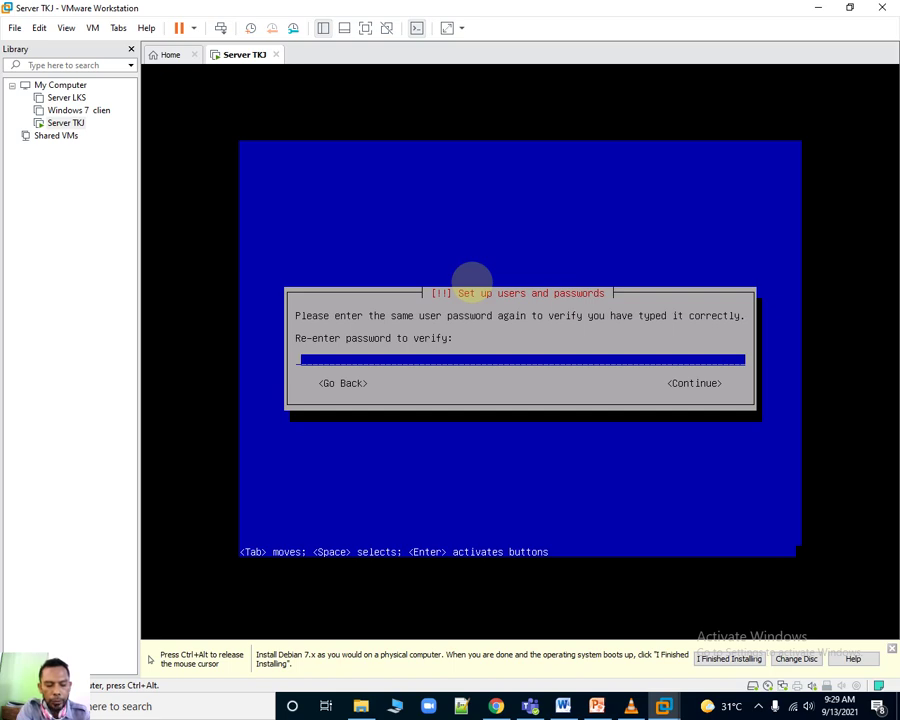
text(*)
key(Tab)
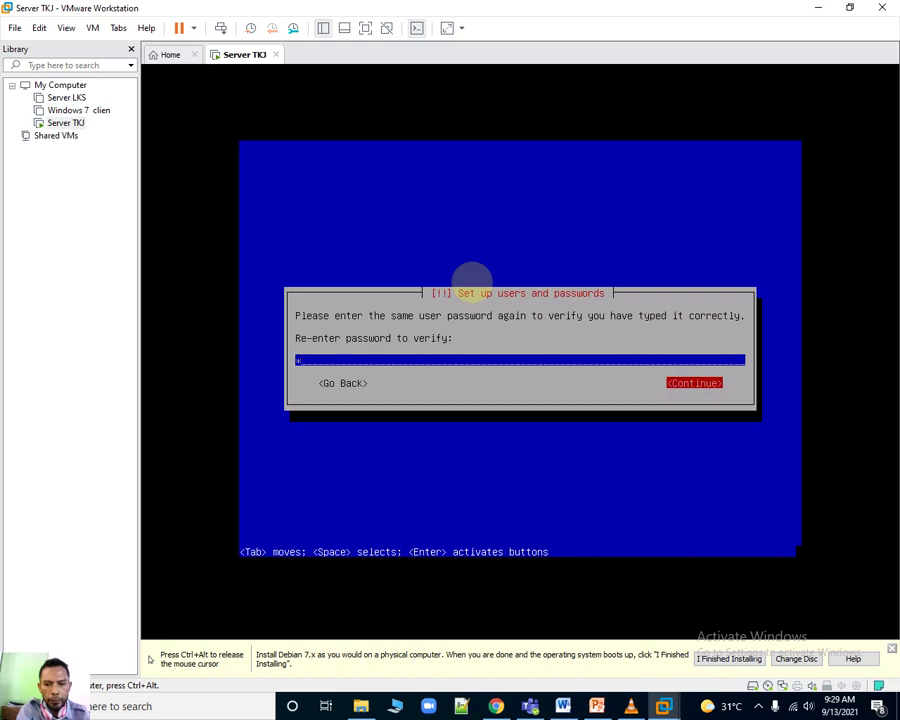
key(Return)
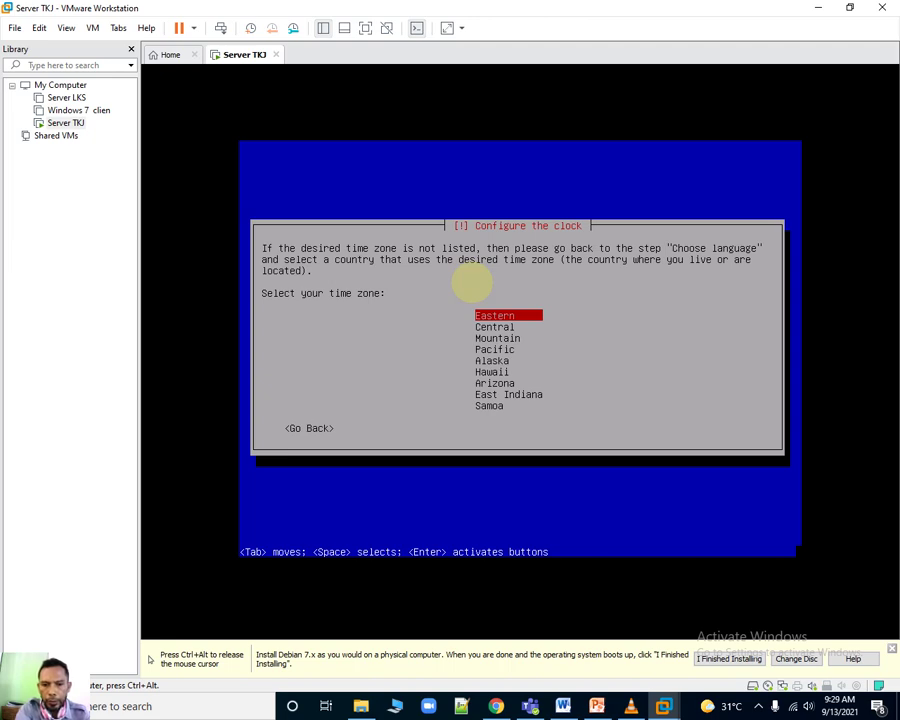
Pick Eastern from the Configure the clock list.
key(Return)
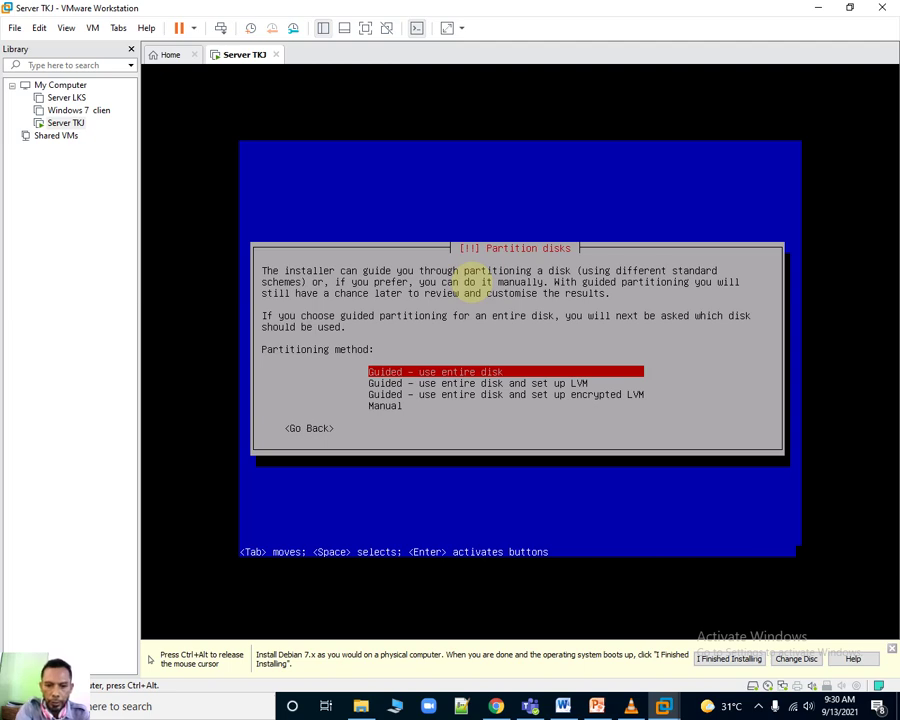
Guided-partition the 21.5 GB sda disk with all files in one partition and write it.
key(Return)
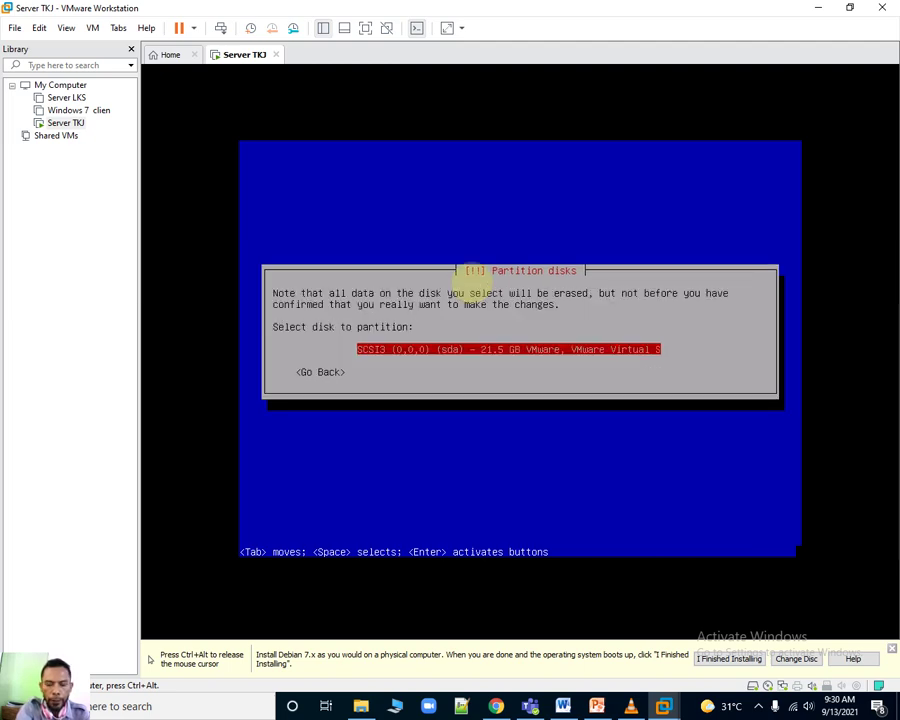
key(Return)
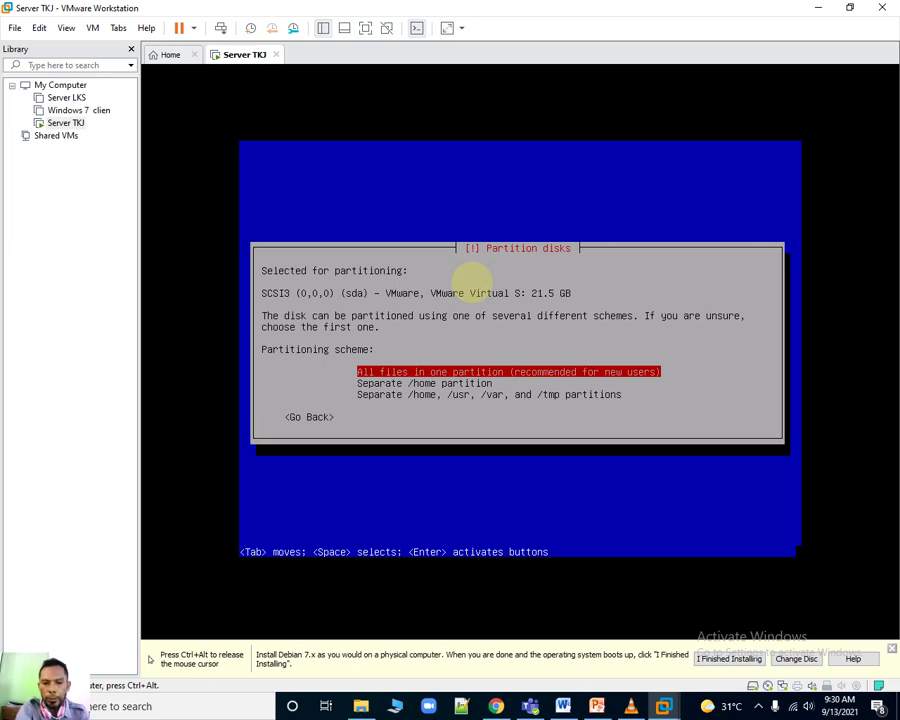
key(Return)
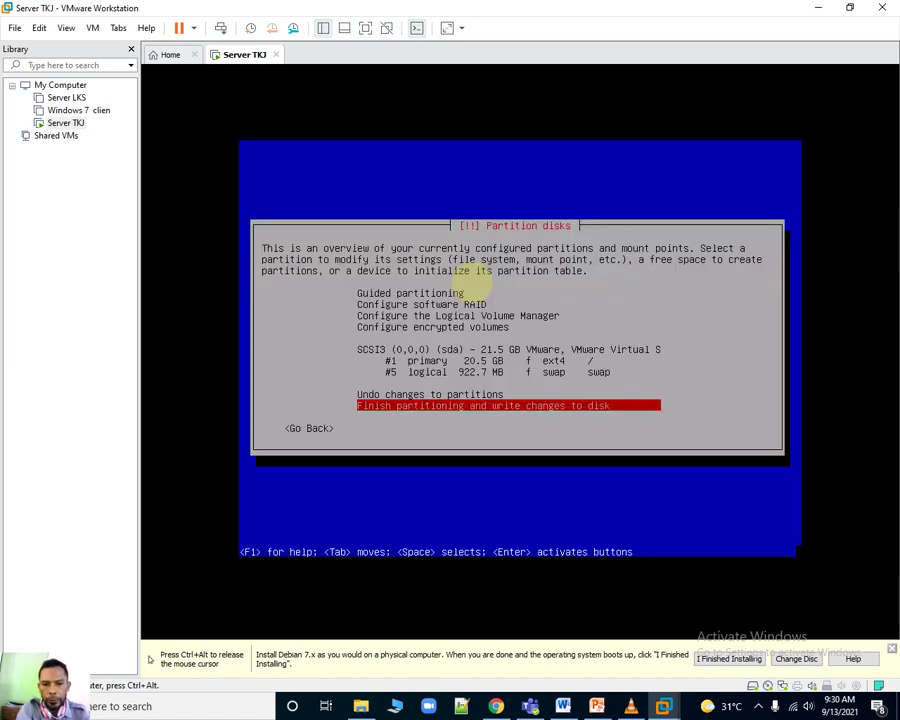
key(Return)
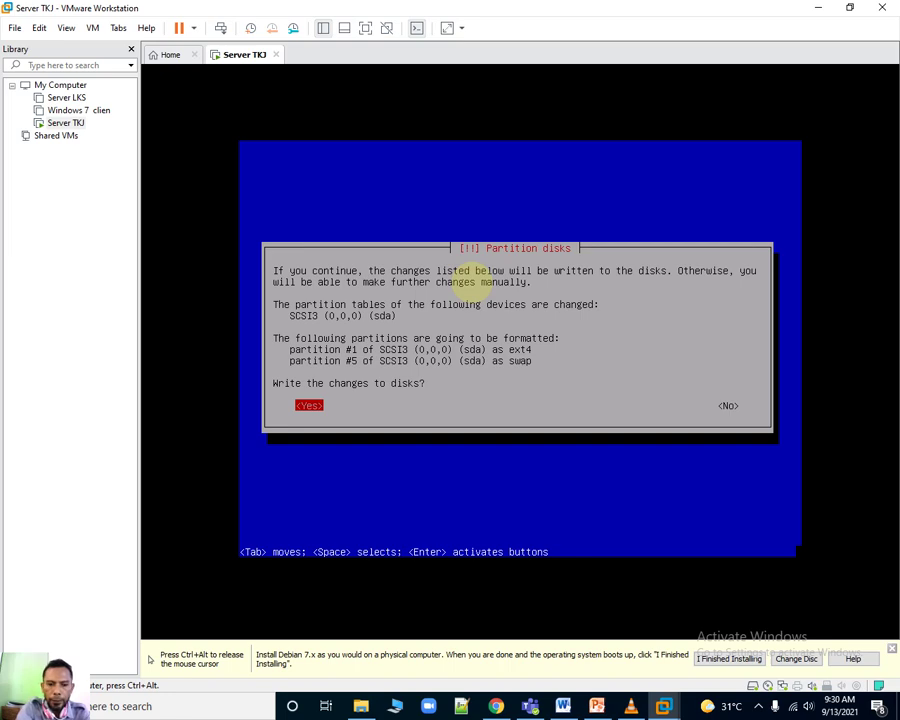
key(Return)
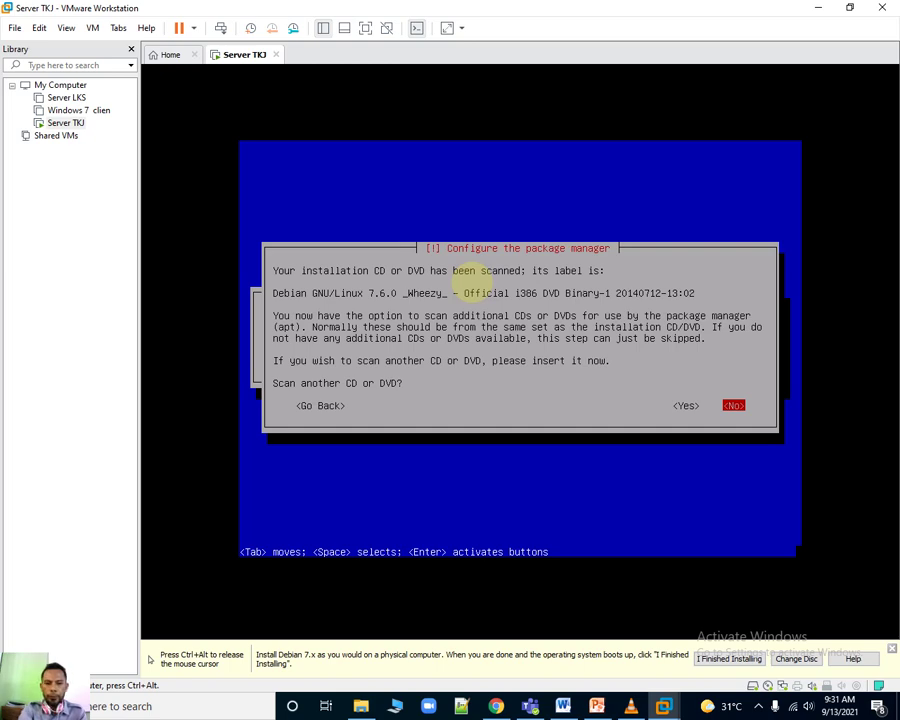
Decline scanning another CD/DVD and using a network mirror, then decline the popularity-contest survey.
key(Return)
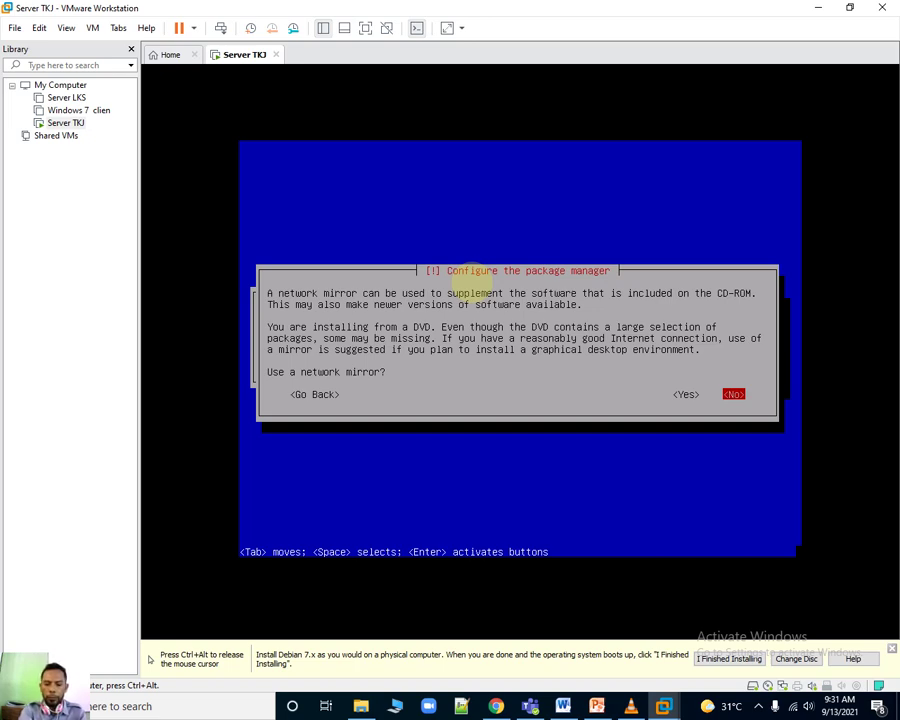
key(Return)
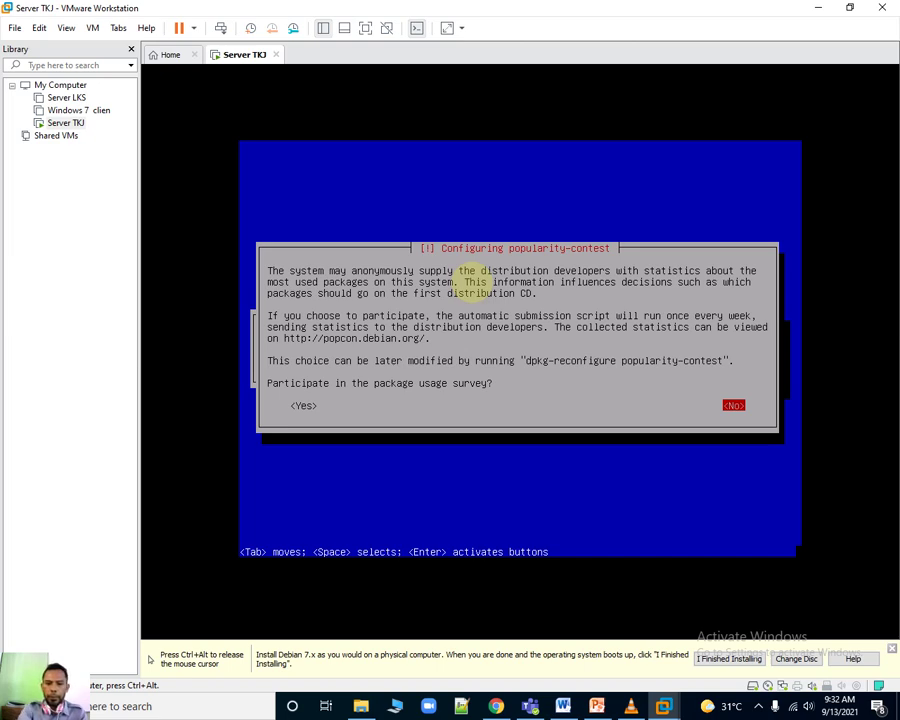
key(Tab)
key(Return)
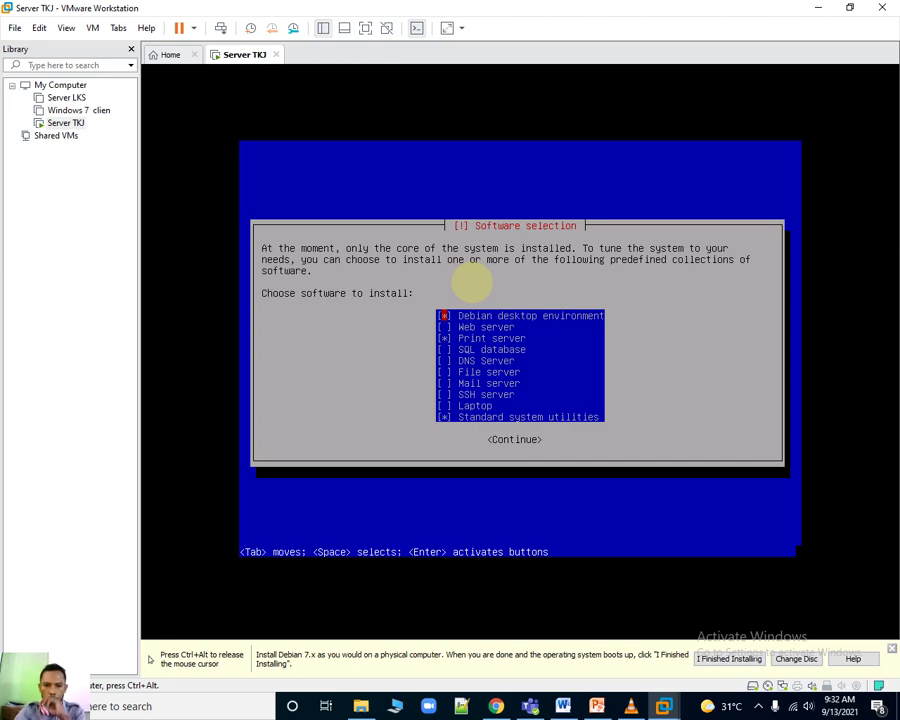
Tick Web server, SQL database, DNS Server, File server and Mail server in Software selection.
key(Down)
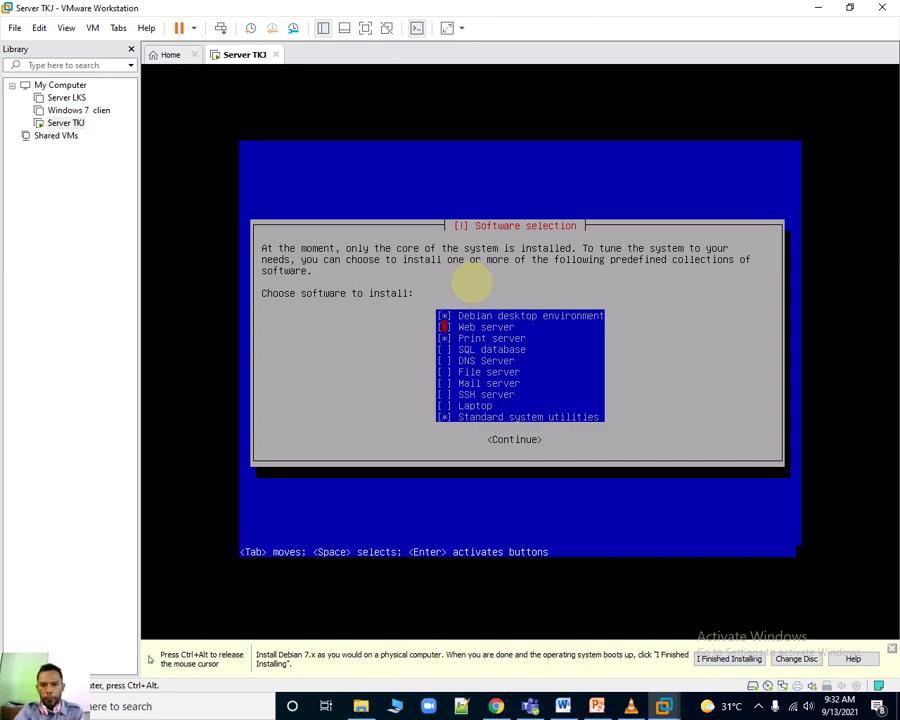
key(Down)
key(Down)
key(Down)
key(Down)
key(Down)
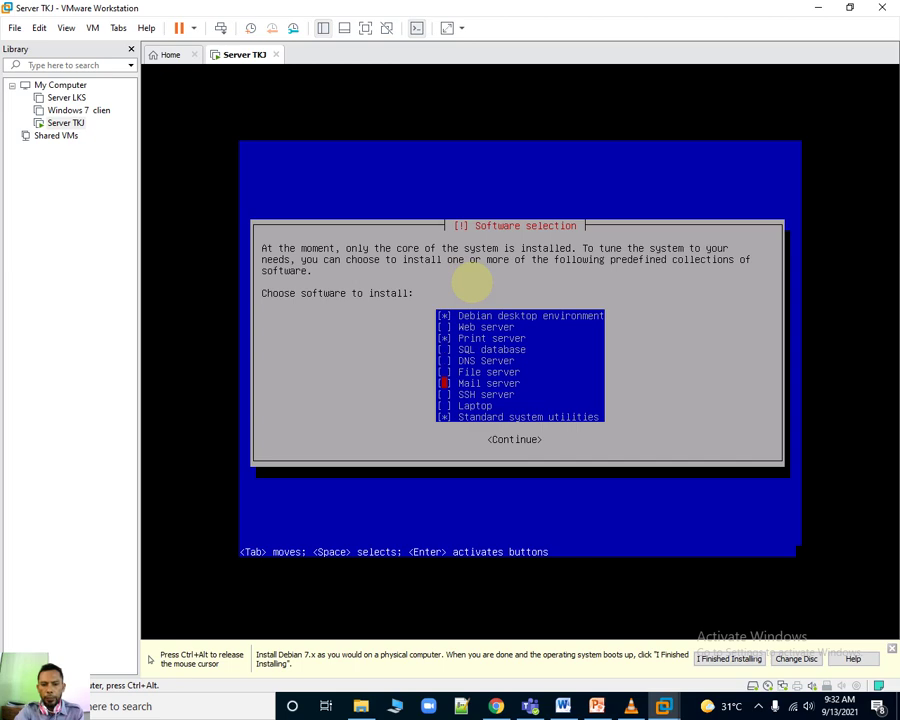
key(Down)
key(Down)
key(Down)
key(Up)
key(Up)
key(Up)
key(Up)
key(Up)
key(Up)
key(Up)
key(Up)
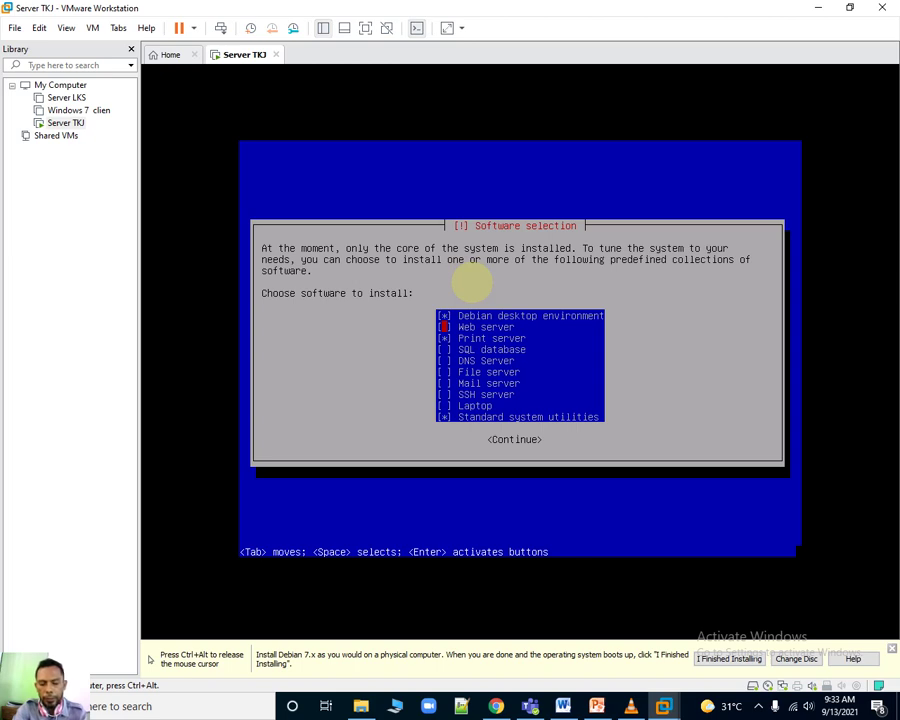
key(space)
key(Down)
key(Down)
key(space)
key(Down)
key(space)
key(Down)
key(space)
key(Down)
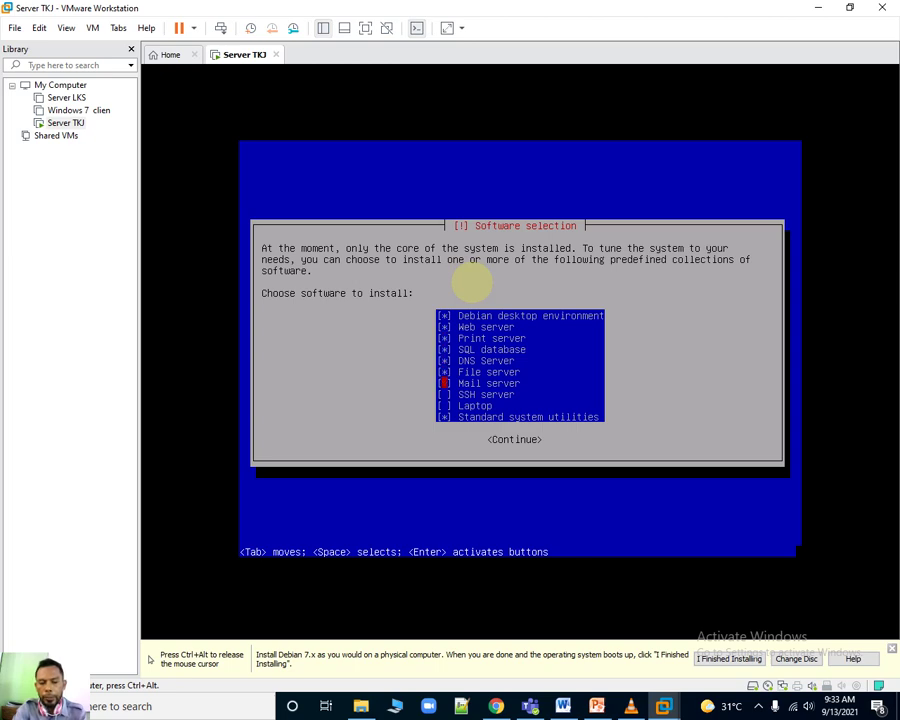
key(space)
Untick Debian desktop environment and continue with the chosen software collections.
key(Down)
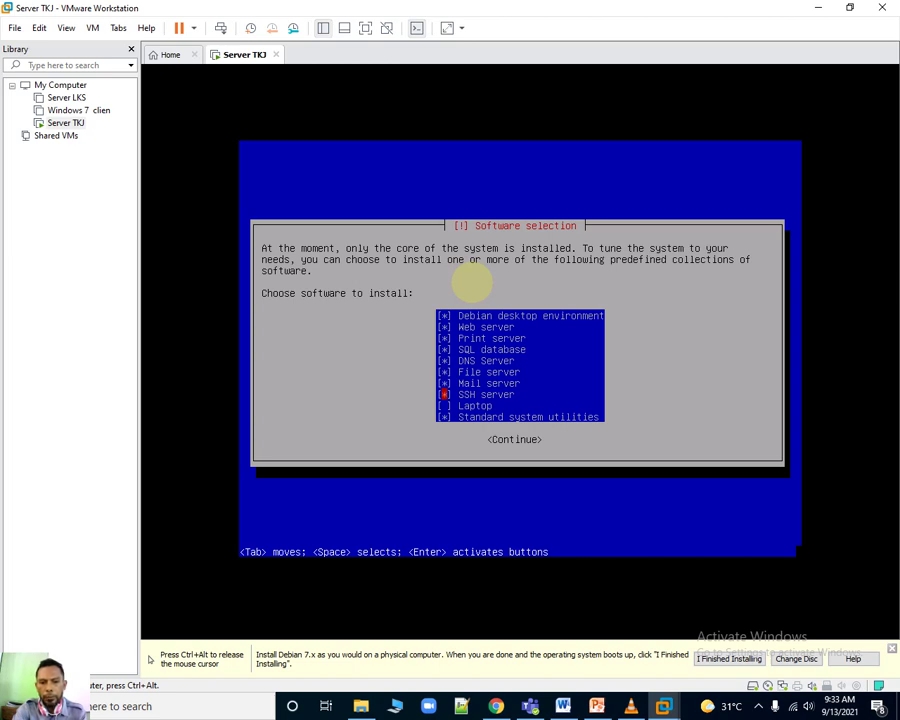
key(Up)
key(Up)
key(Up)
key(Up)
key(Up)
key(Up)
key(Up)
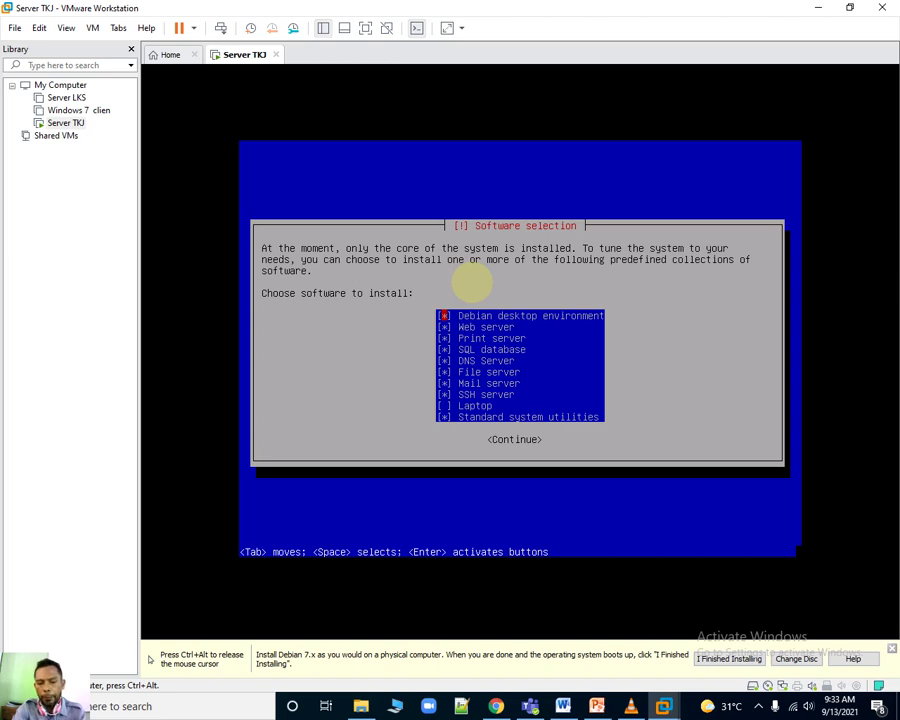
key(space)
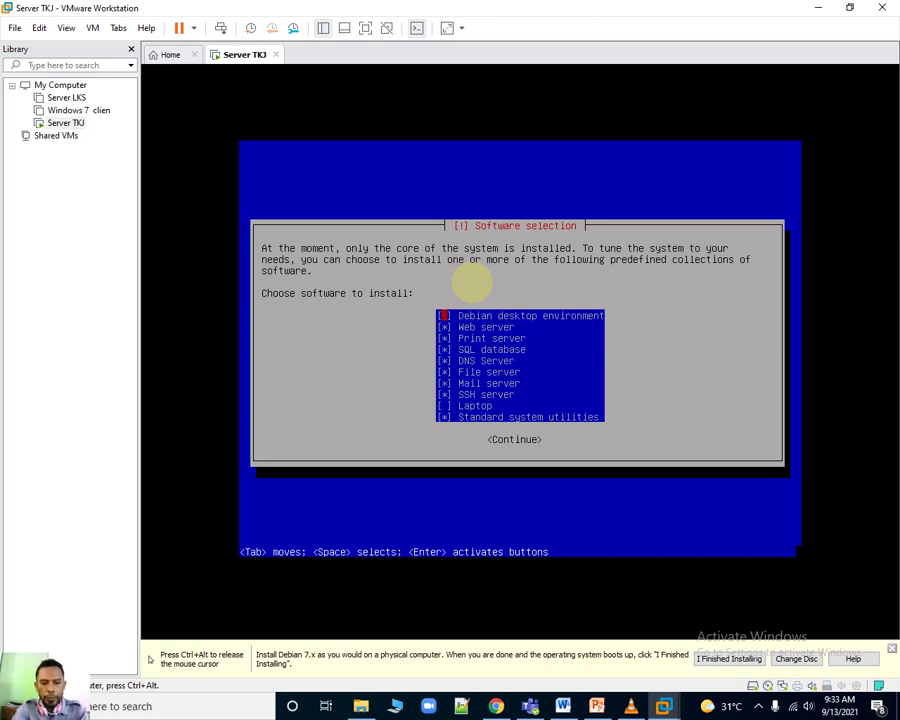
key(Tab)
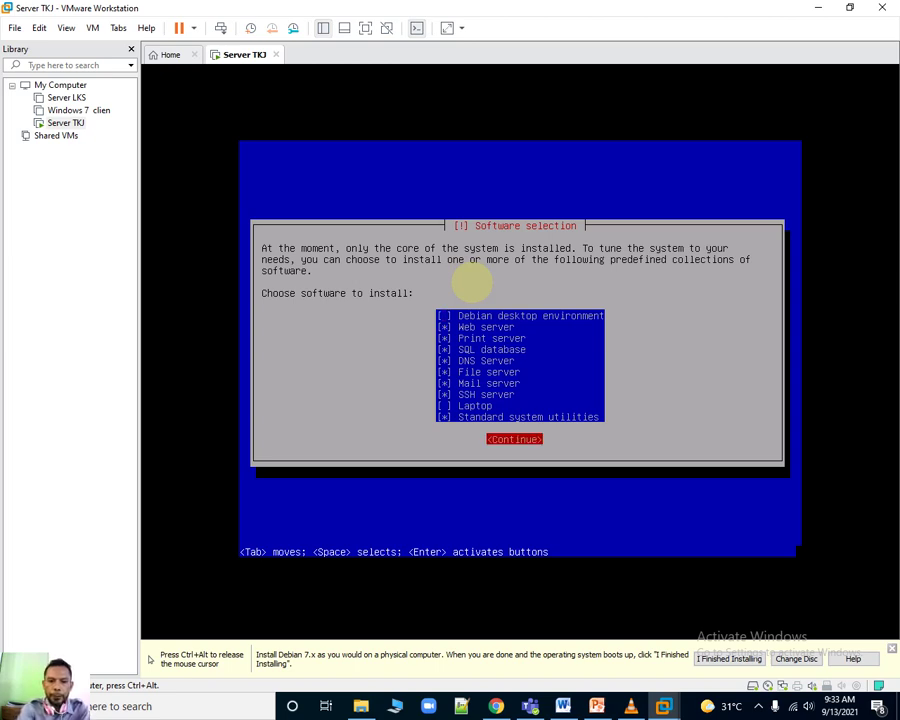
key(Return)
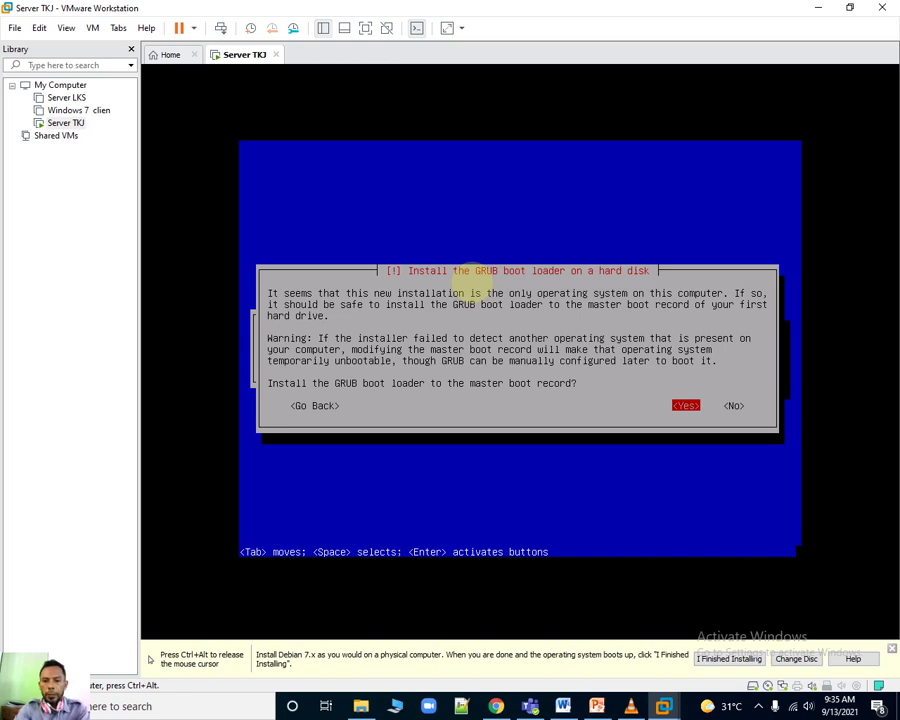
Install the GRUB boot loader to the master boot record.
key(Return)
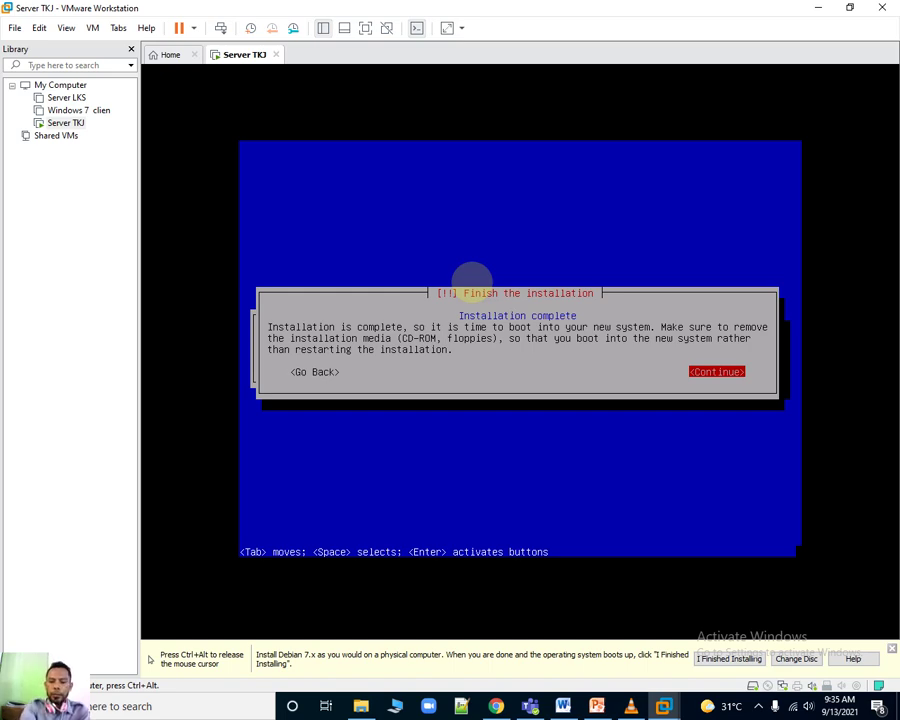
Continue past Installation complete so the VM reboots into Debian.
key(Return)
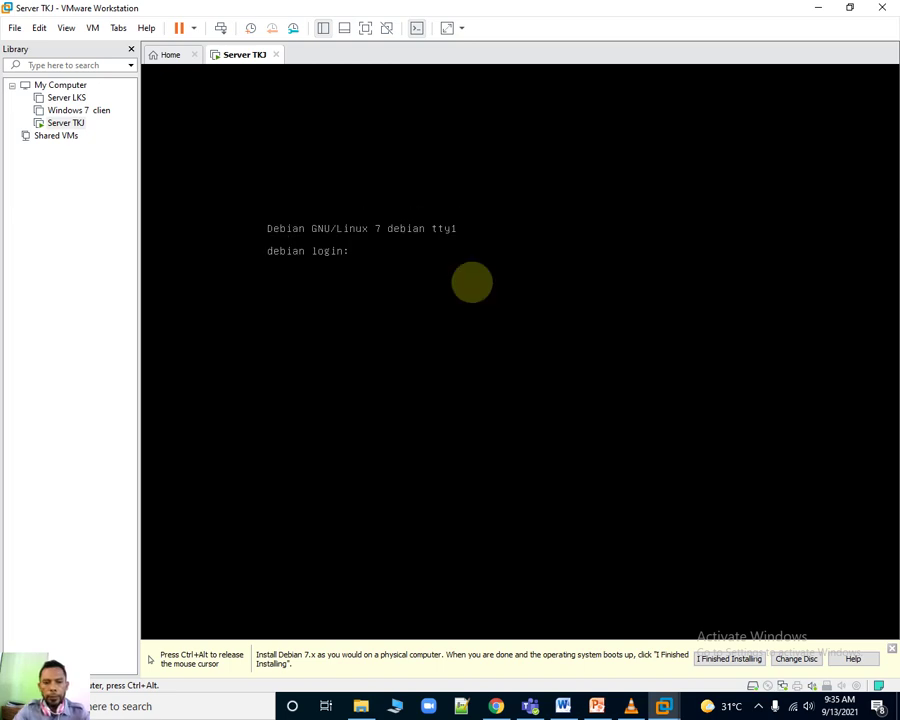
Release the mouse from the VM once the debian login prompt appears.
key(ctrl+alt)
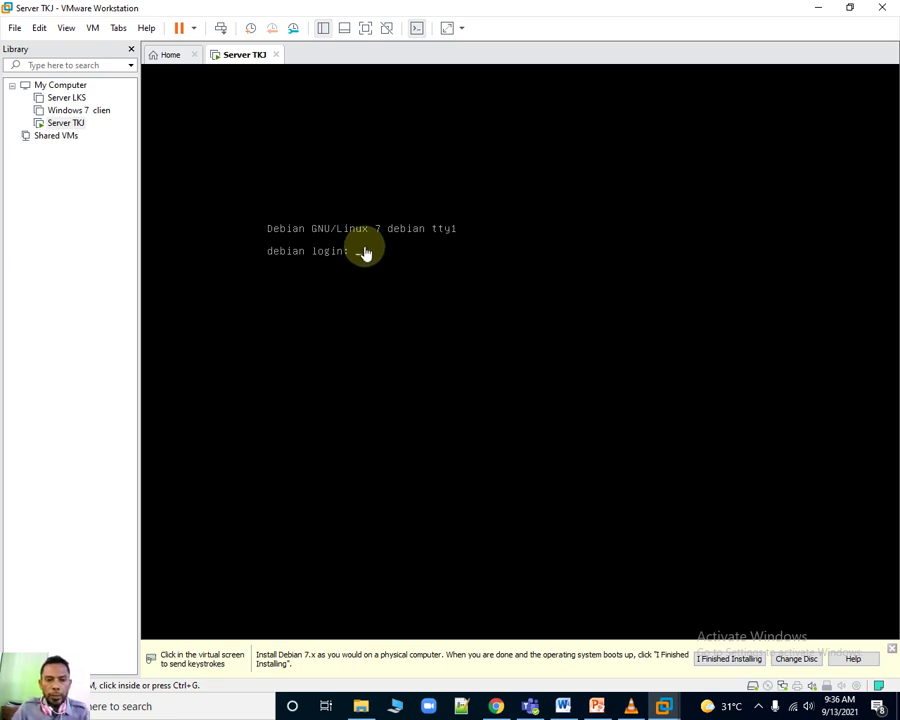
Log in to the Debian console as root with the root password.
click(365, 253)
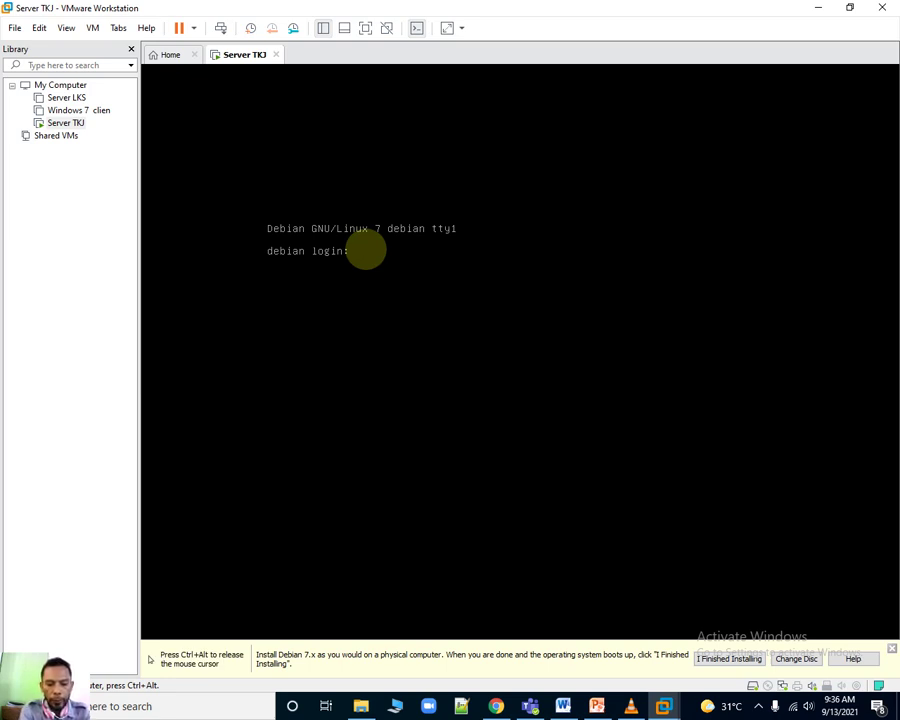
text(root)
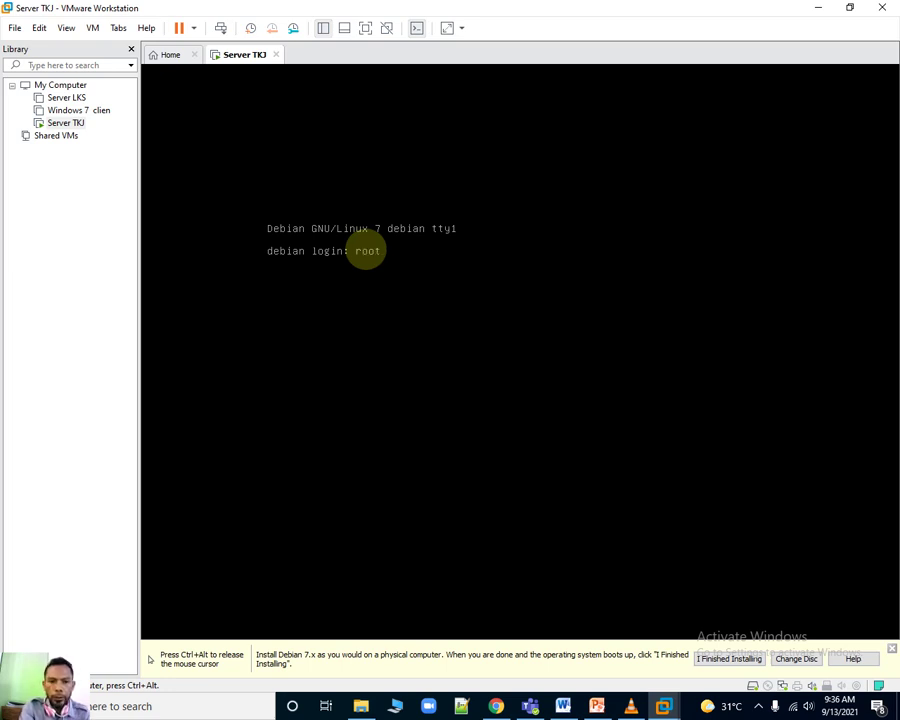
key(Return)
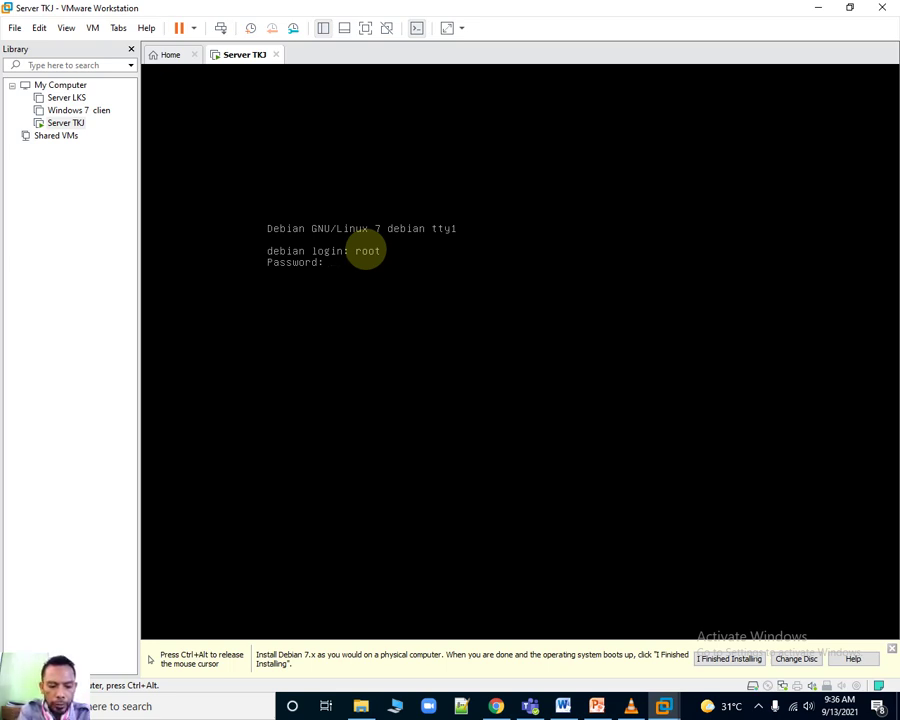
key(Return)
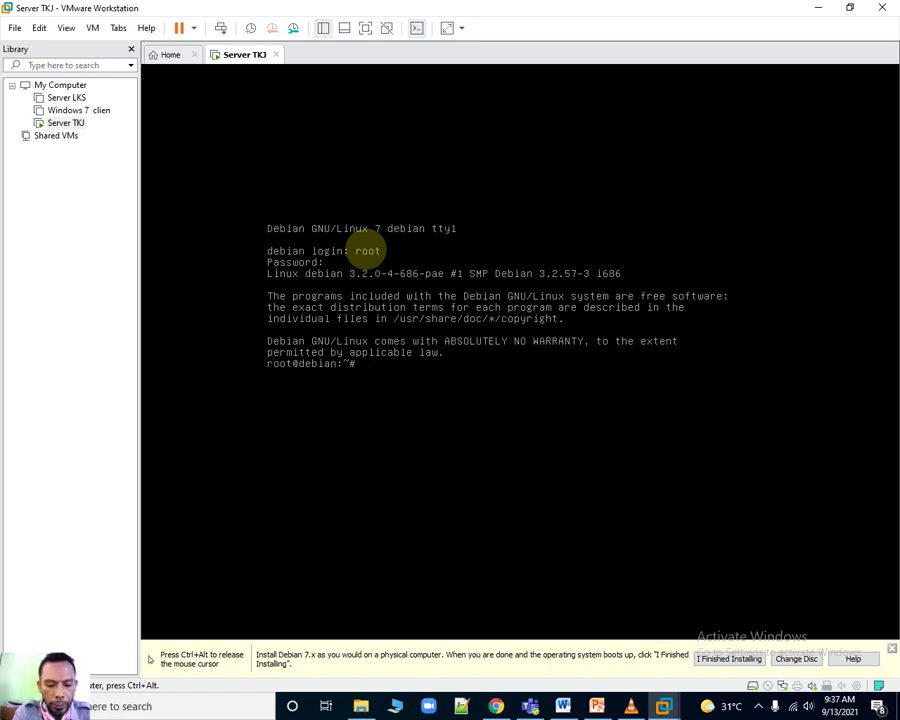
Run ifconfig to list the active network interfaces.
text(i)
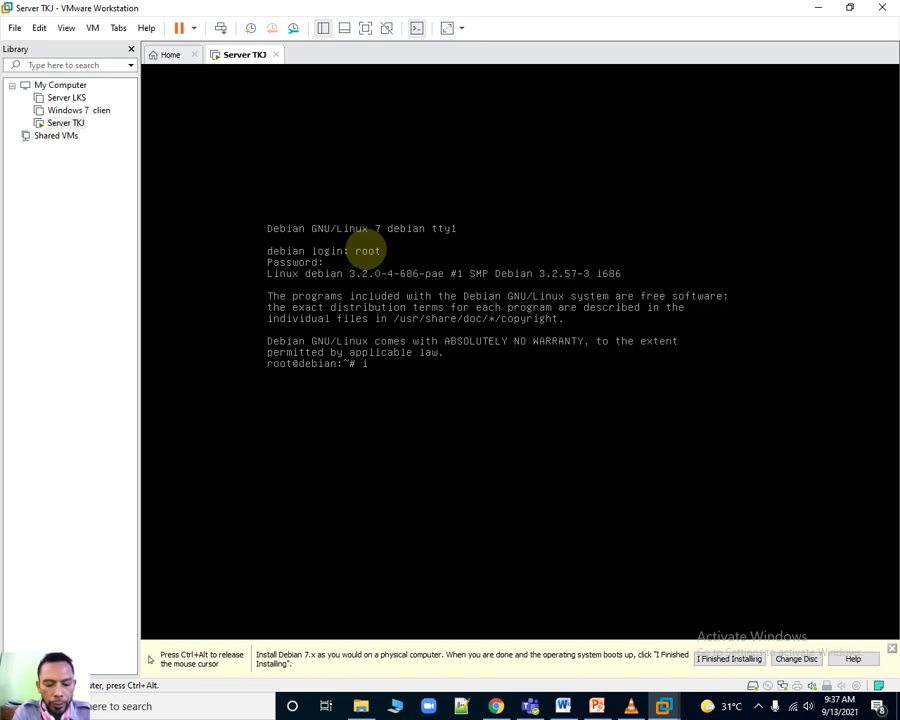
text(fcong)
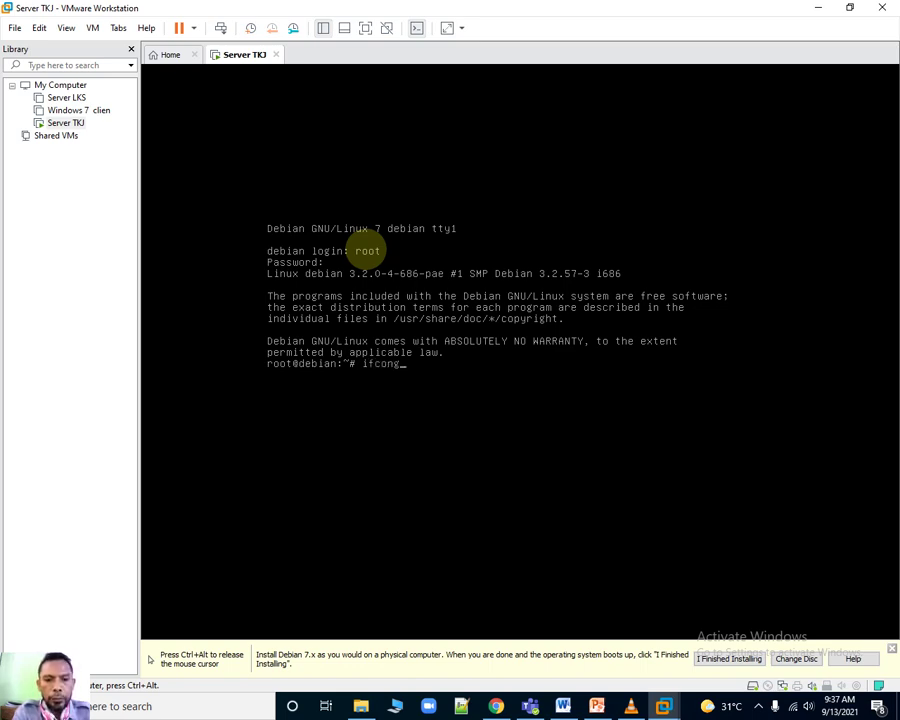
key(BackSpace)
text(fig)
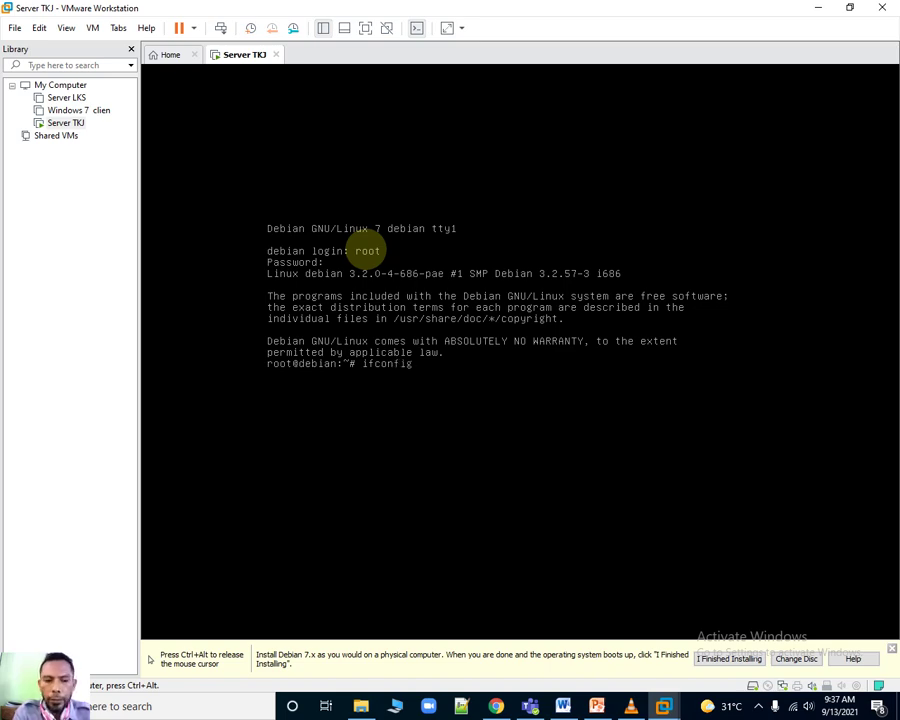
key(Return)
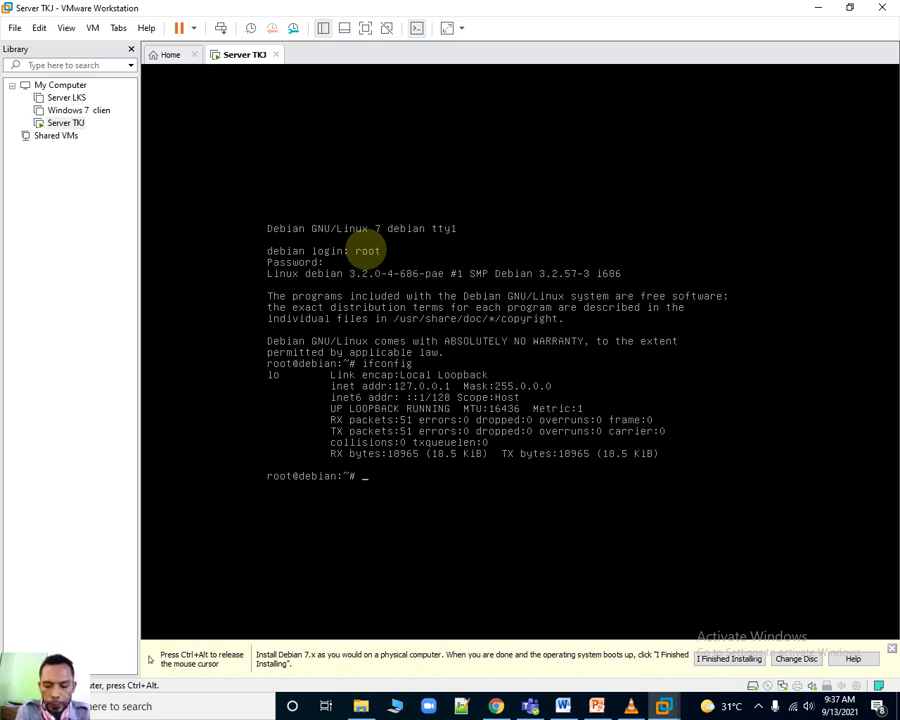
Bring up eth0 with 'ifconfig eth0 up', correcting the mistyped interface name.
key(Up)
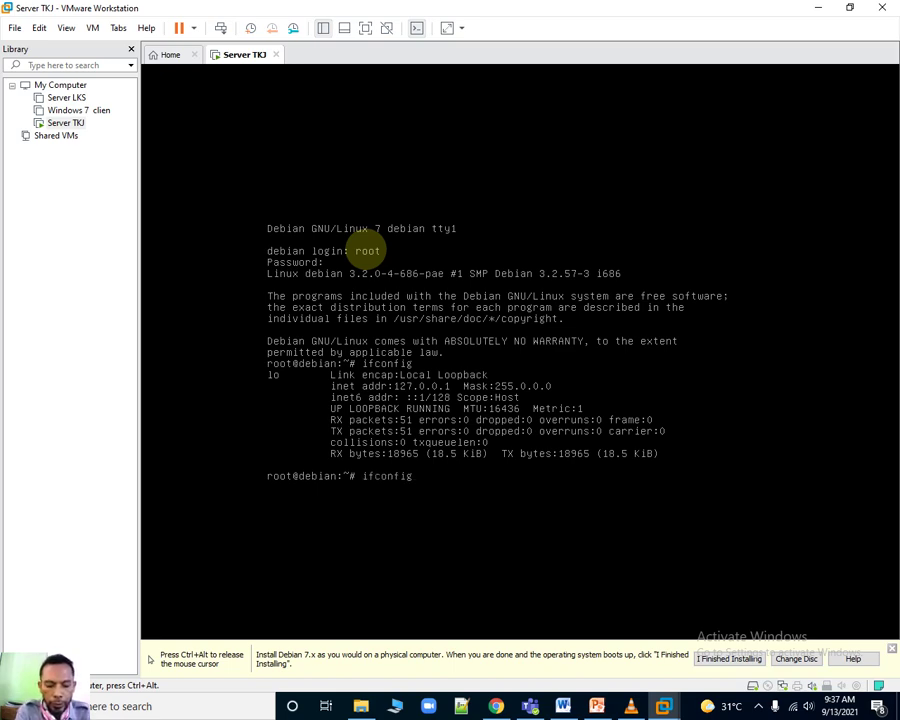
text(eth0 up)
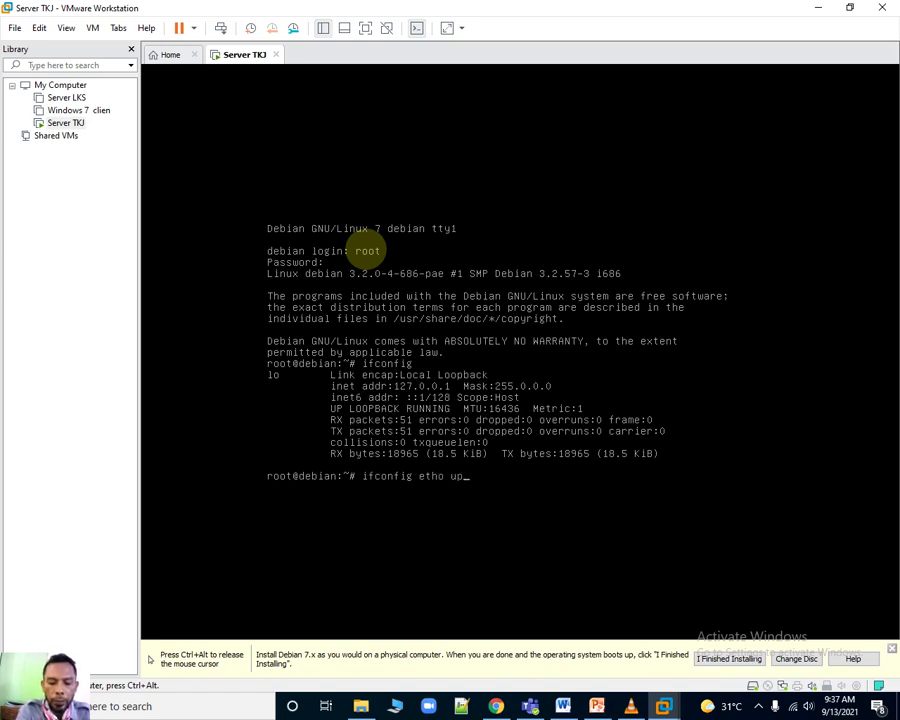
key(Return)
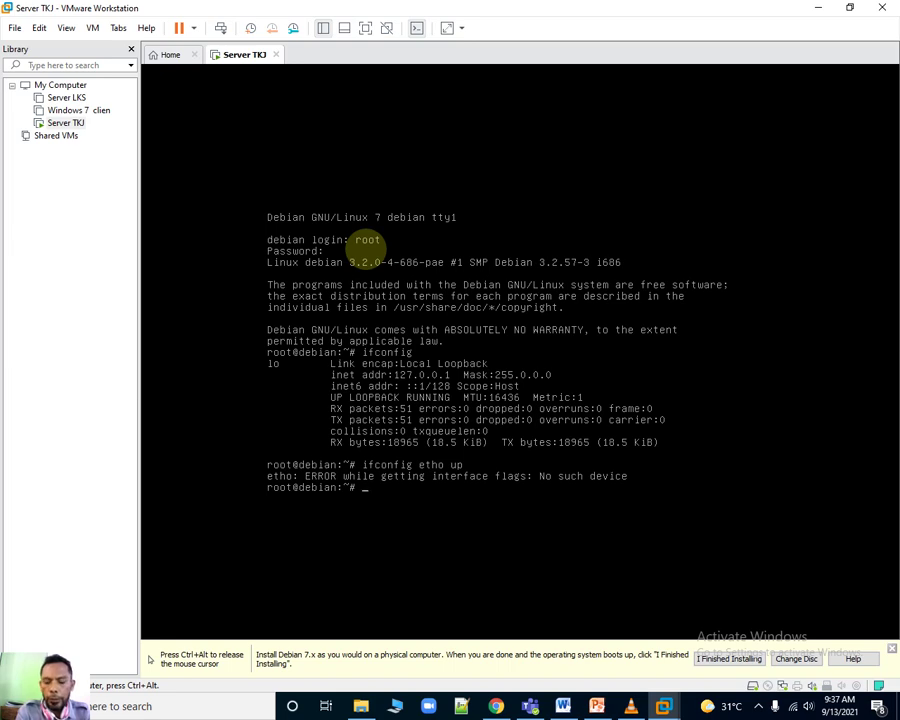
key(Up)
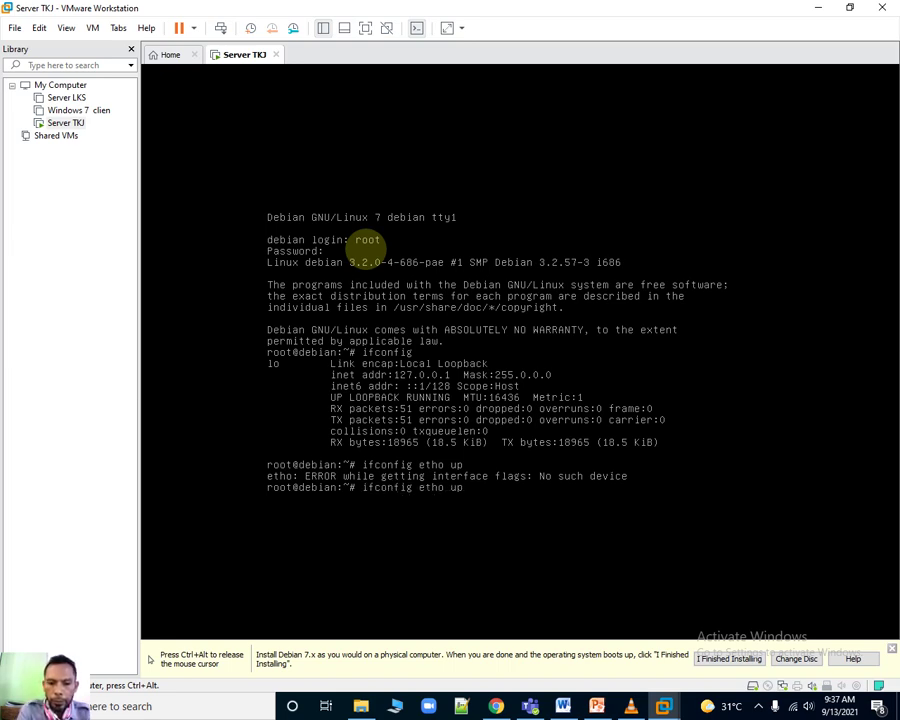
key(Left)
key(Left)
key(Left)
key(BackSpace)
text(0)
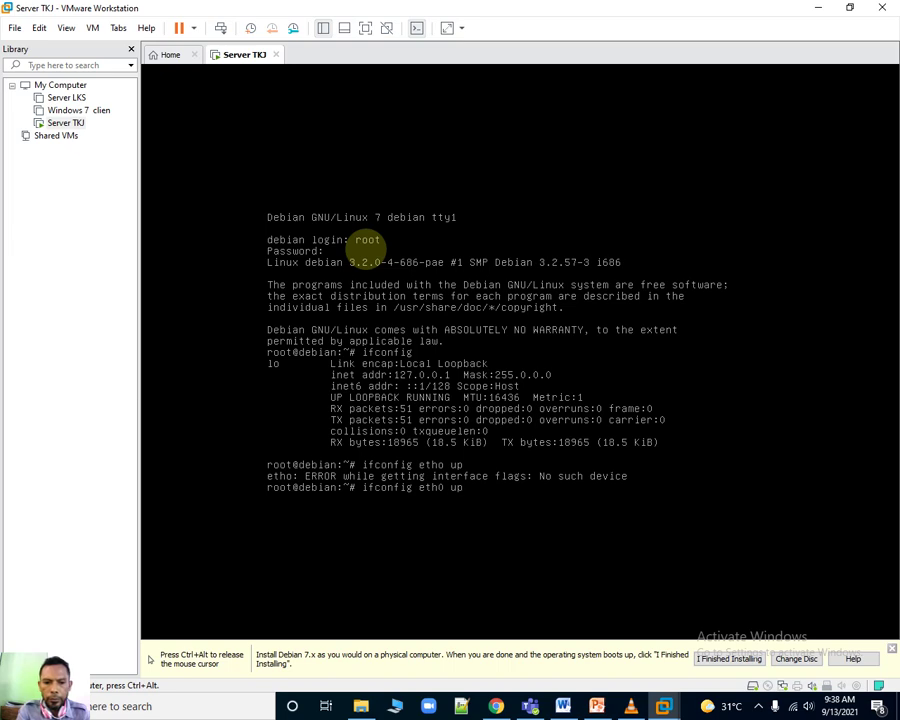
key(Return)
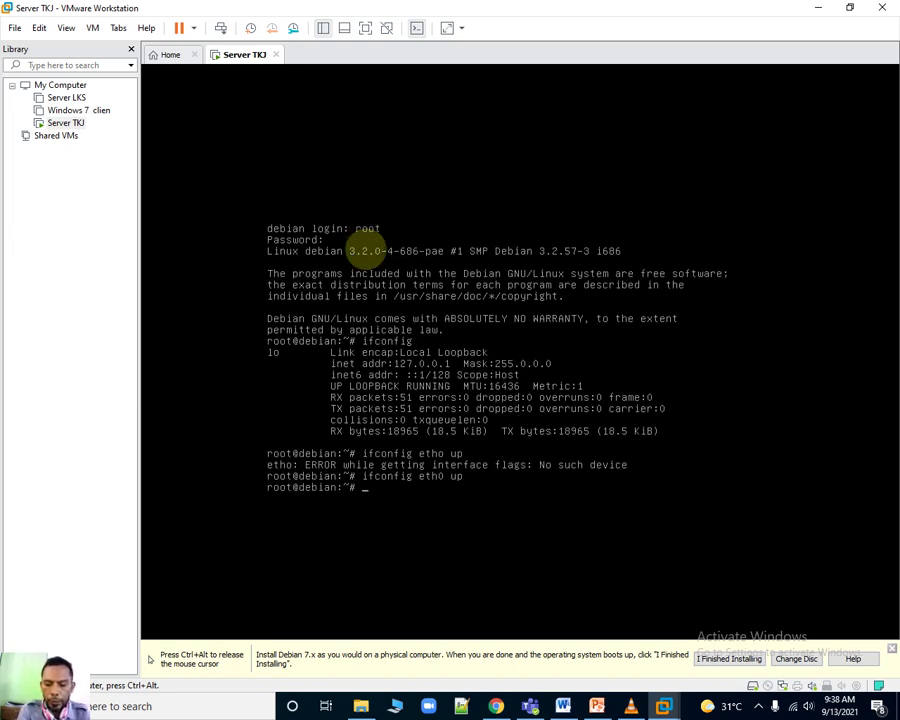
Try 'ifconfig eth1 up', then run 'ifconfig eth0' to show its details.
key(Up)
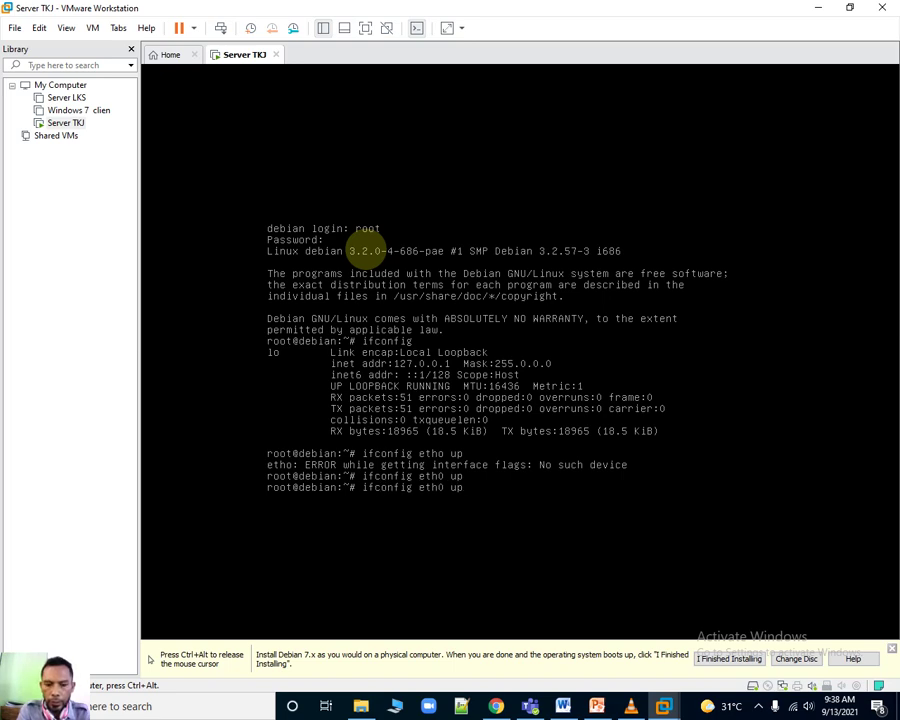
key(Left)
key(Left)
key(Left)
key(BackSpace)
text(1)
key(Return)
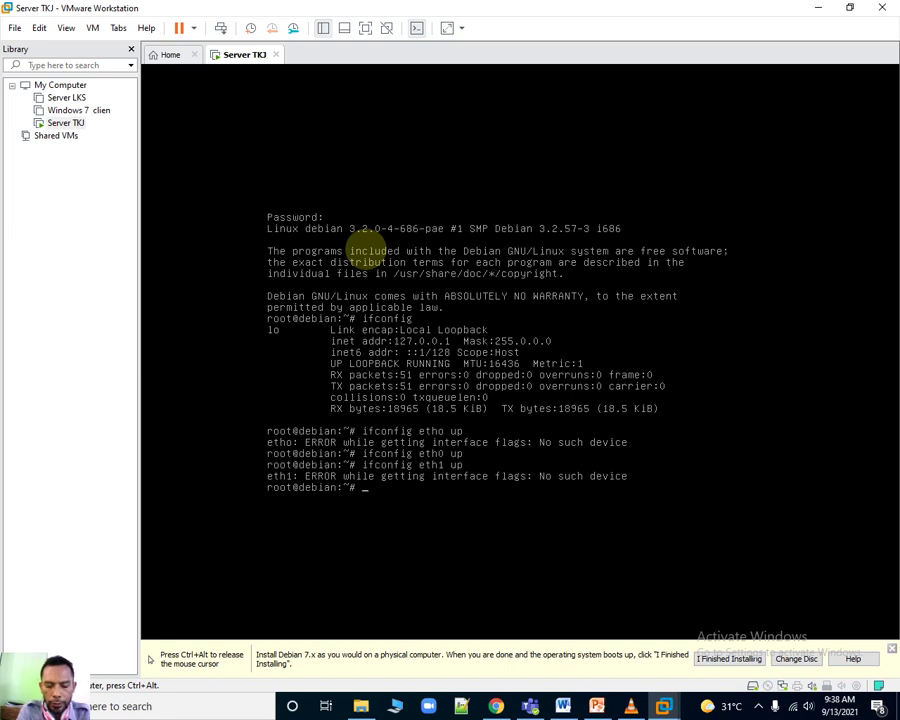
key(Up)
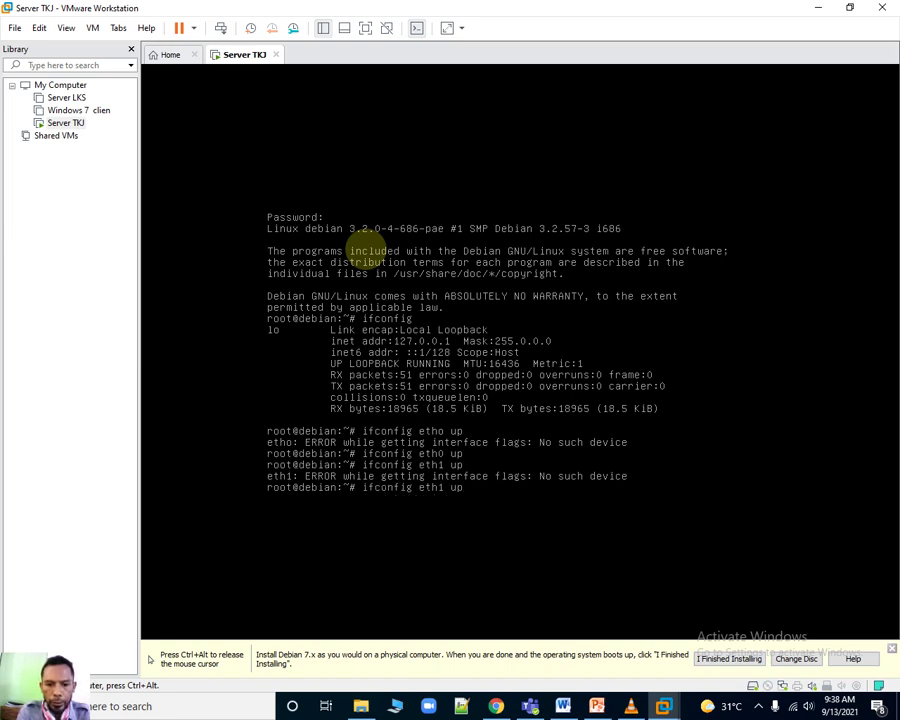
key(BackSpace)
key(BackSpace)
key(BackSpace)
key(BackSpace)
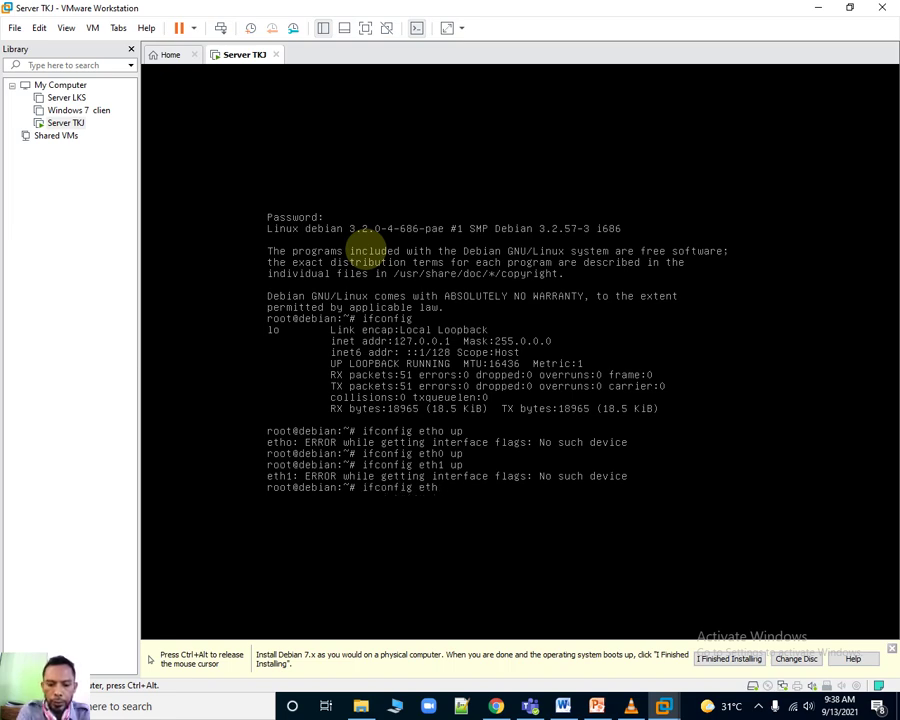
text(0)
key(Return)
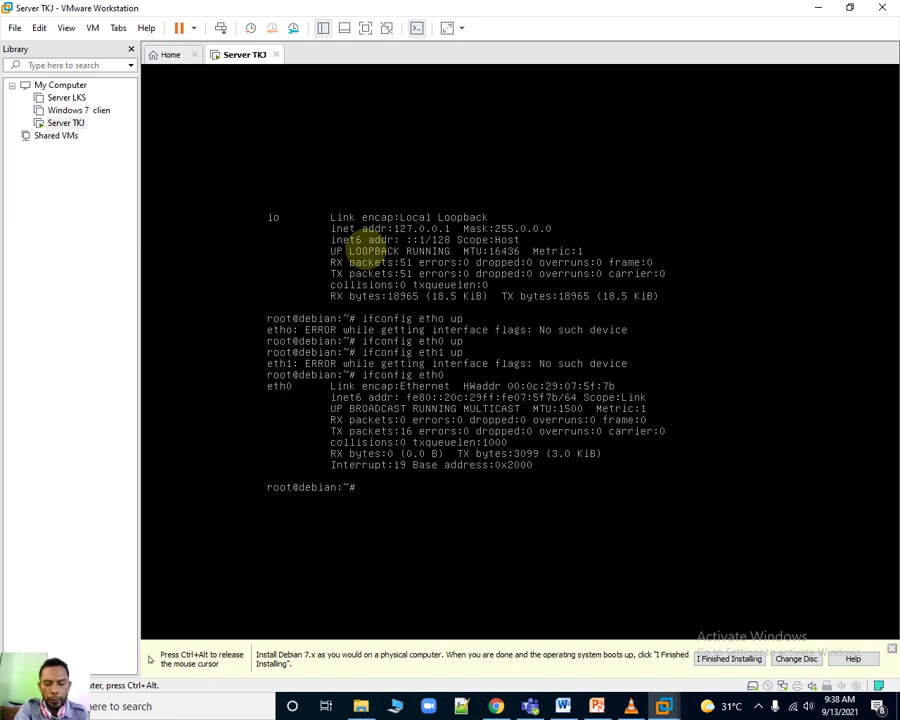
Open Server TKJ's Virtual Machine Settings from the network adapter status icon.
key(ctrl+alt)
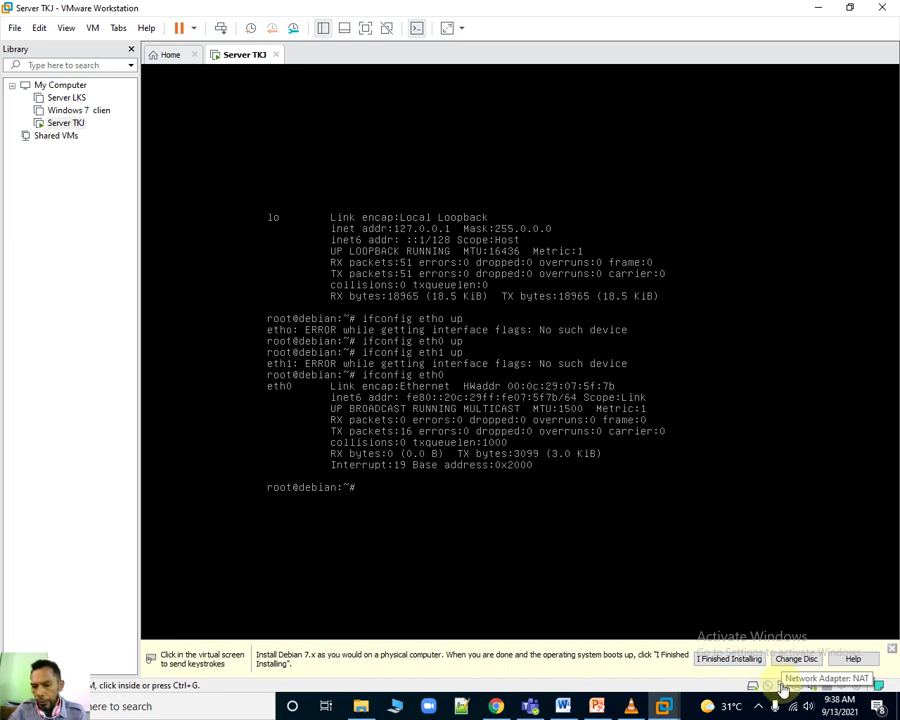
click(785, 686)
click(790, 659)
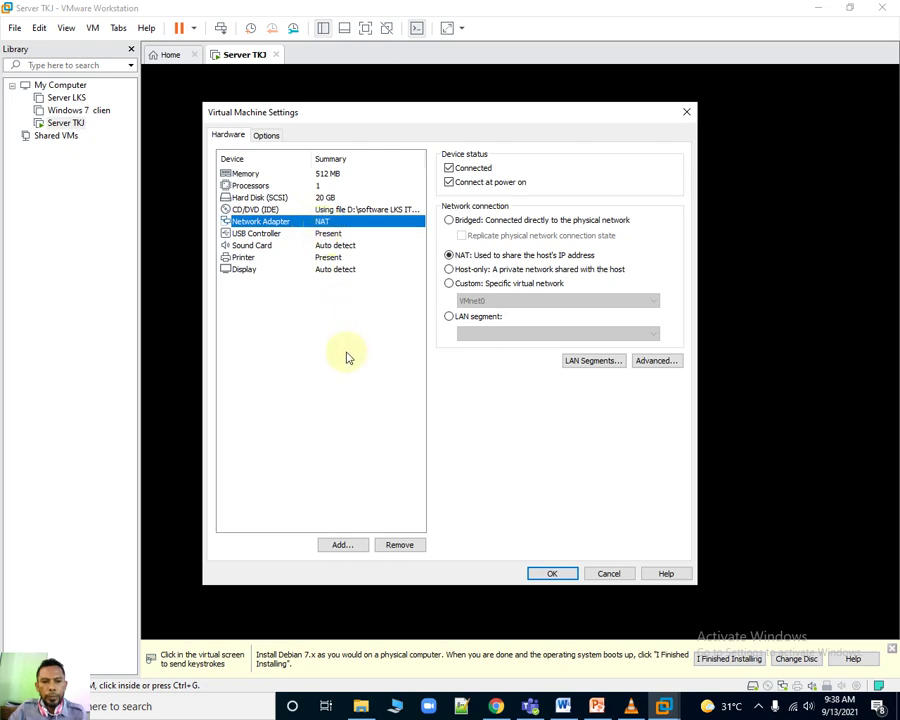
Add a Network Adapter through the Add Hardware Wizard.
click(341, 545)
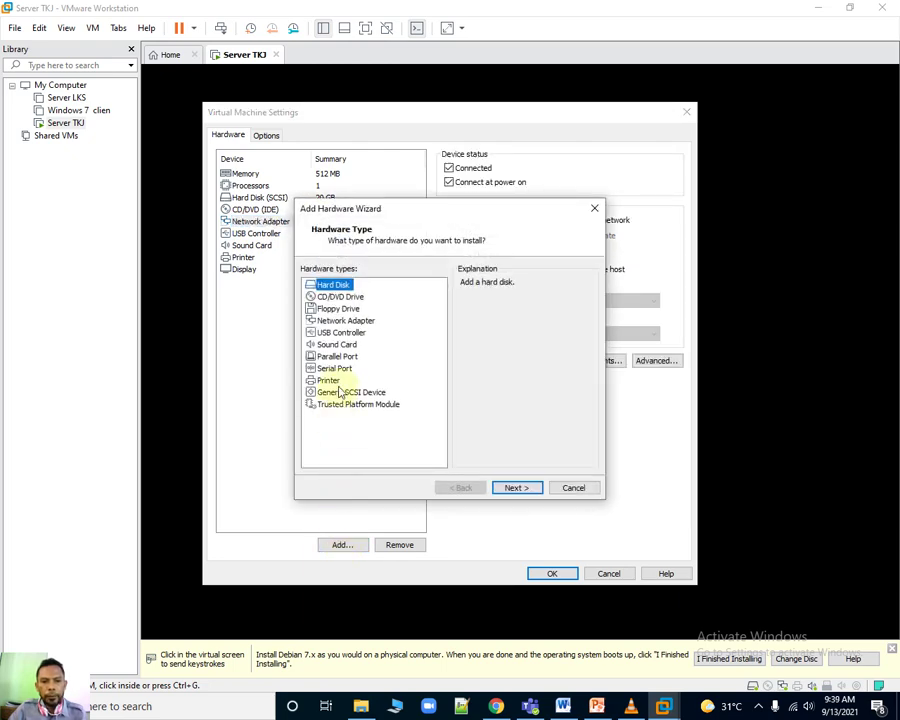
click(345, 321)
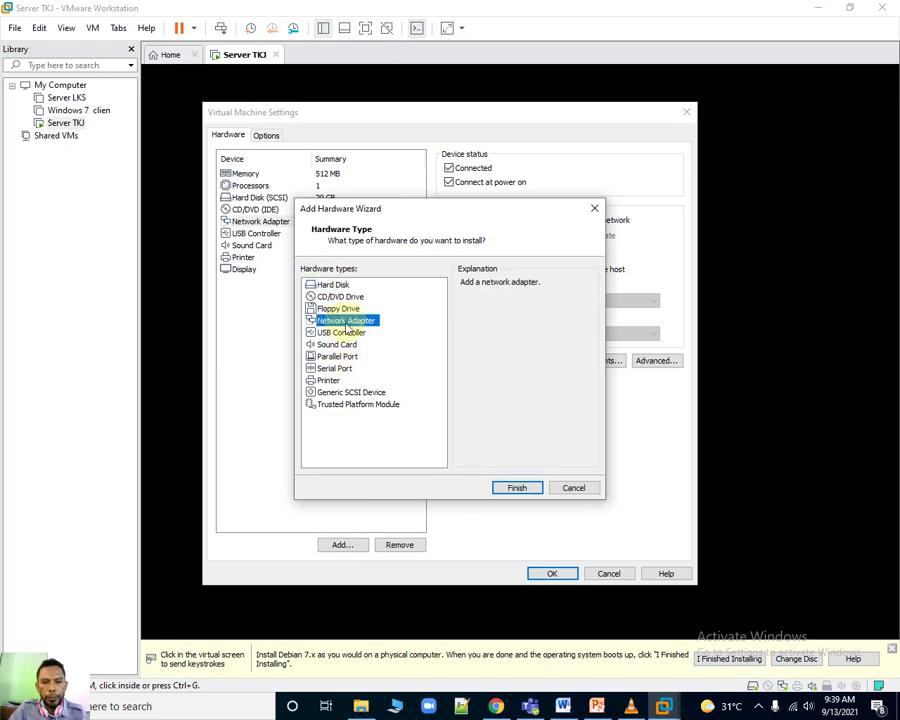
click(516, 488)
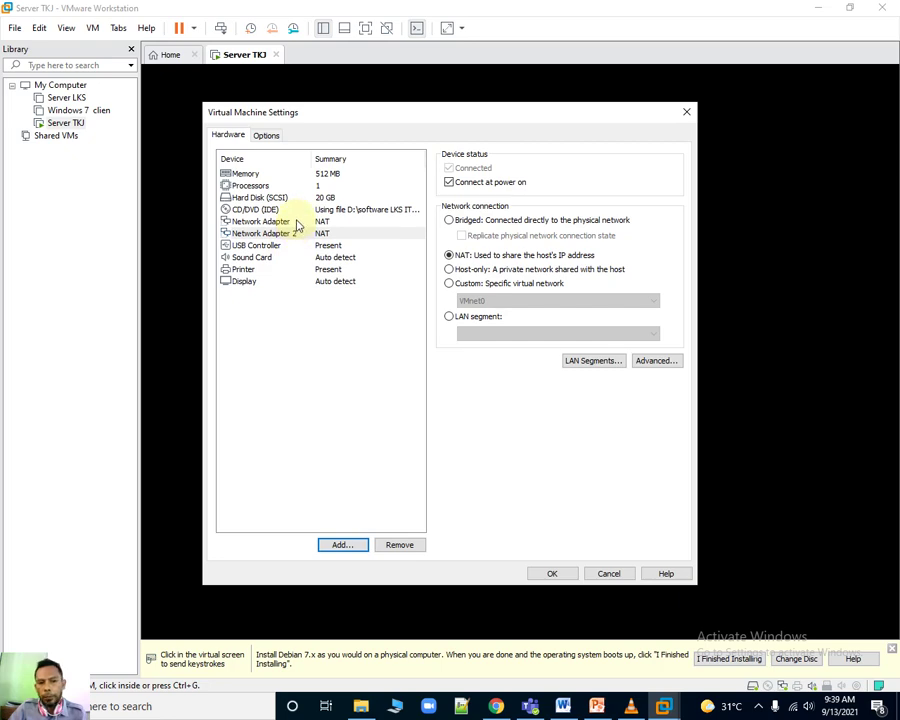
Set the first network adapter to Custom VMnet1 (Host-only).
click(294, 222)
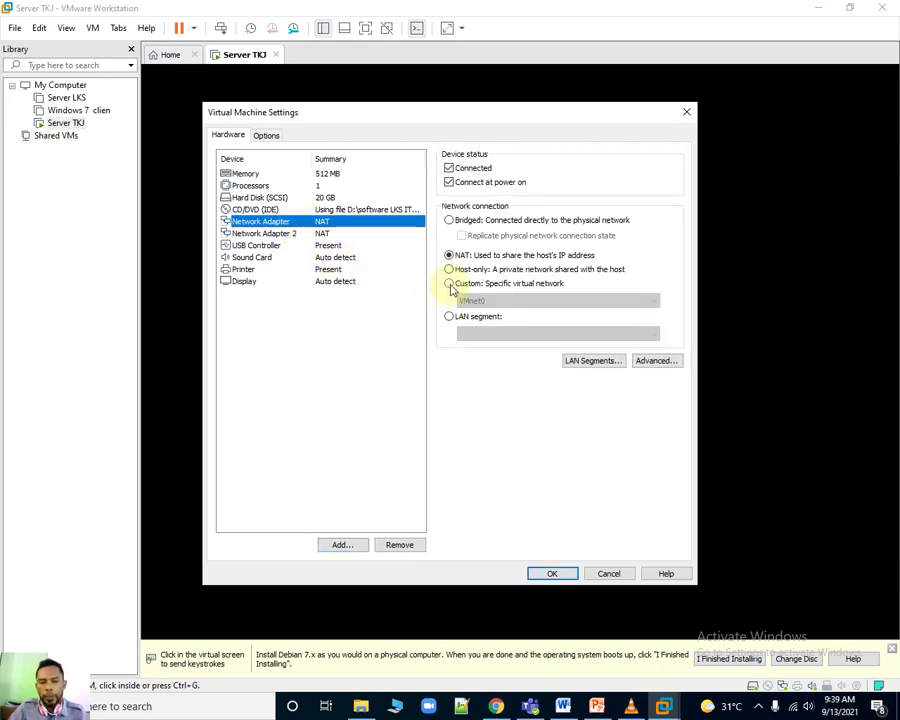
click(450, 286)
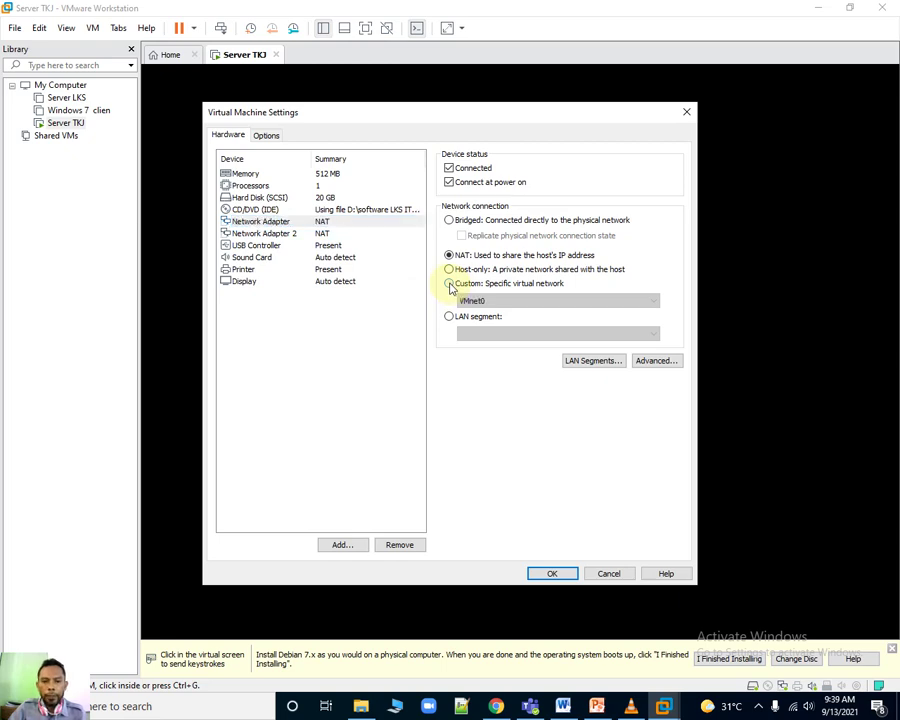
click(492, 302)
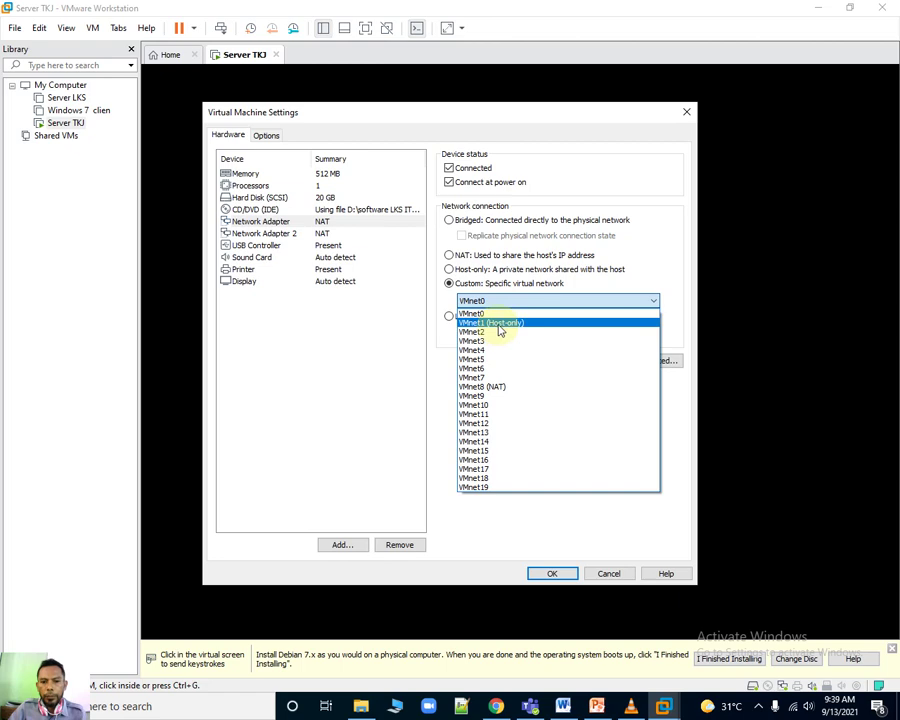
click(498, 323)
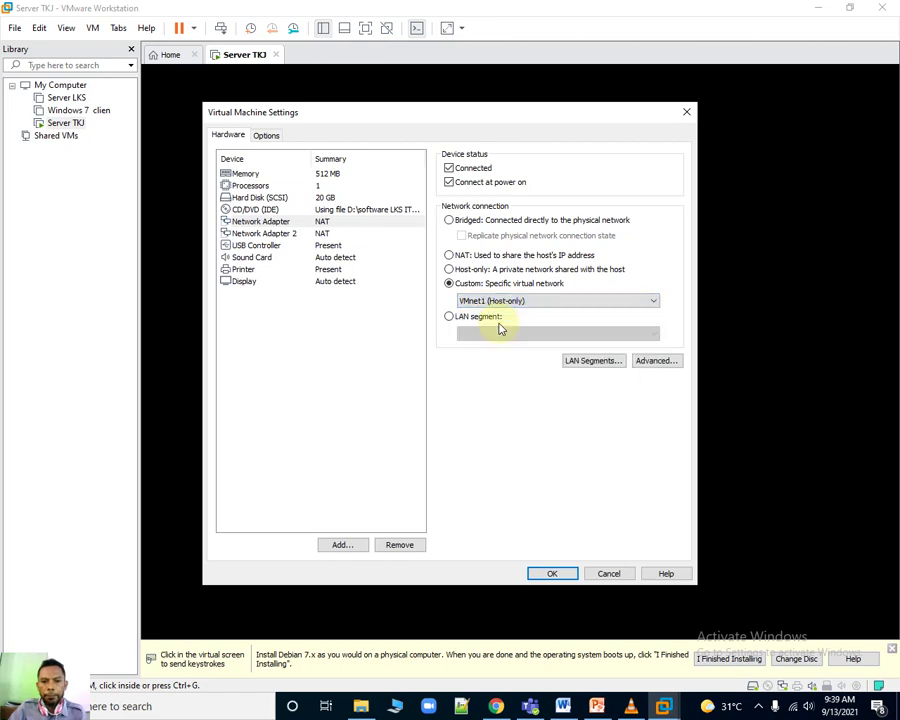
Set Network Adapter 2 to Custom VMnet8 (NAT).
click(318, 233)
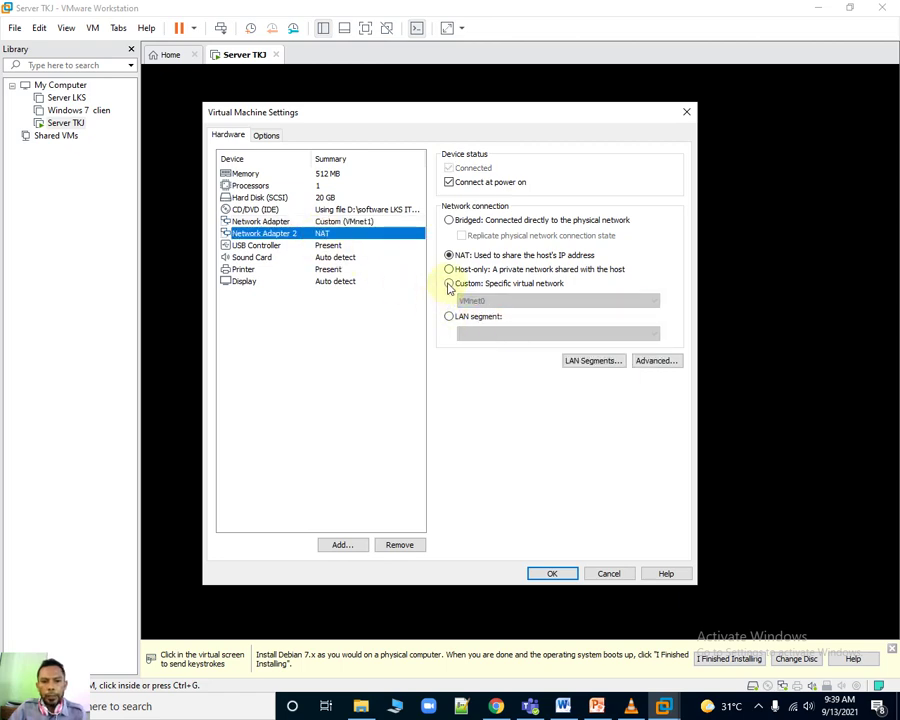
click(449, 284)
click(462, 300)
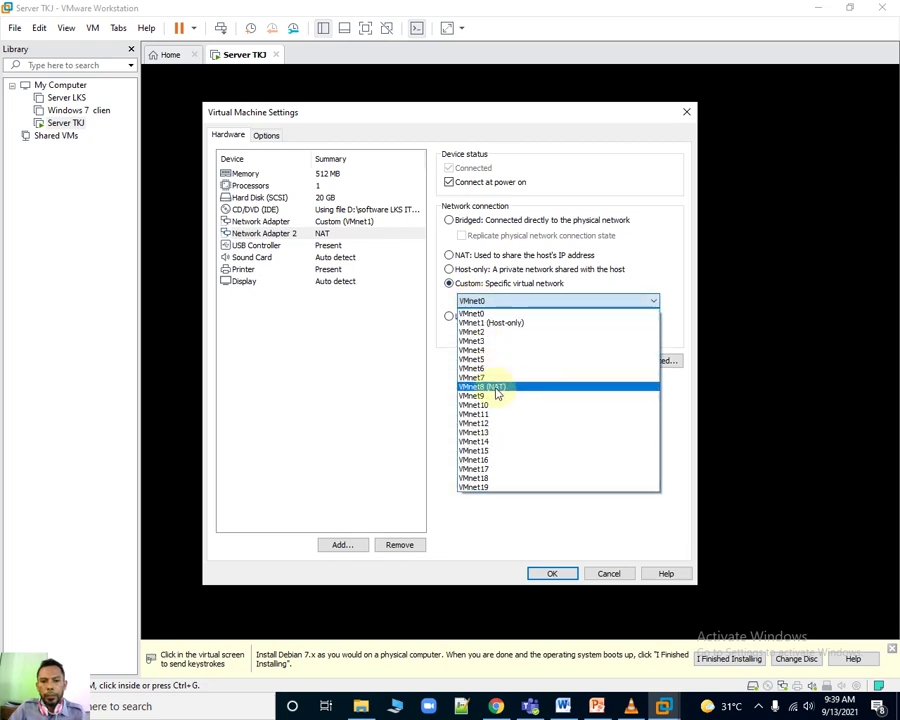
click(496, 387)
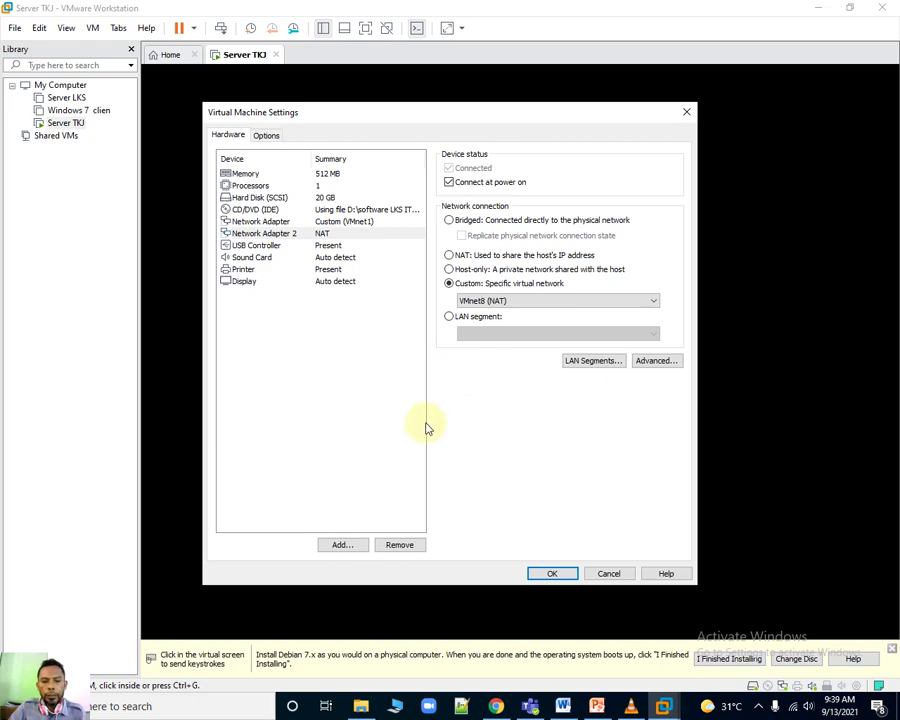
Save the settings, dismiss the removable devices notice and return to the Debian console.
click(551, 572)
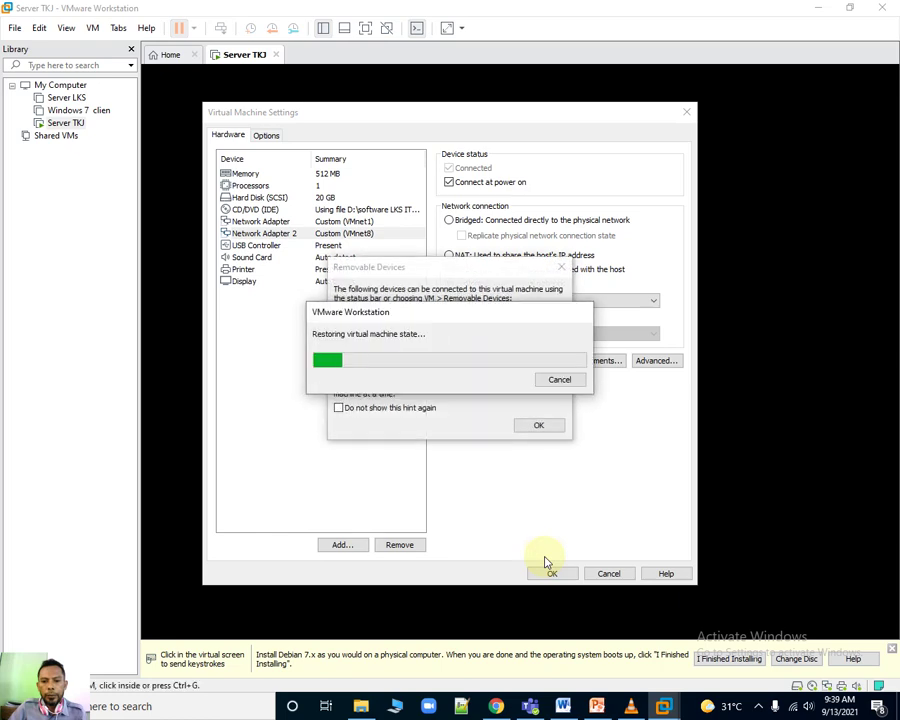
click(545, 428)
click(385, 489)
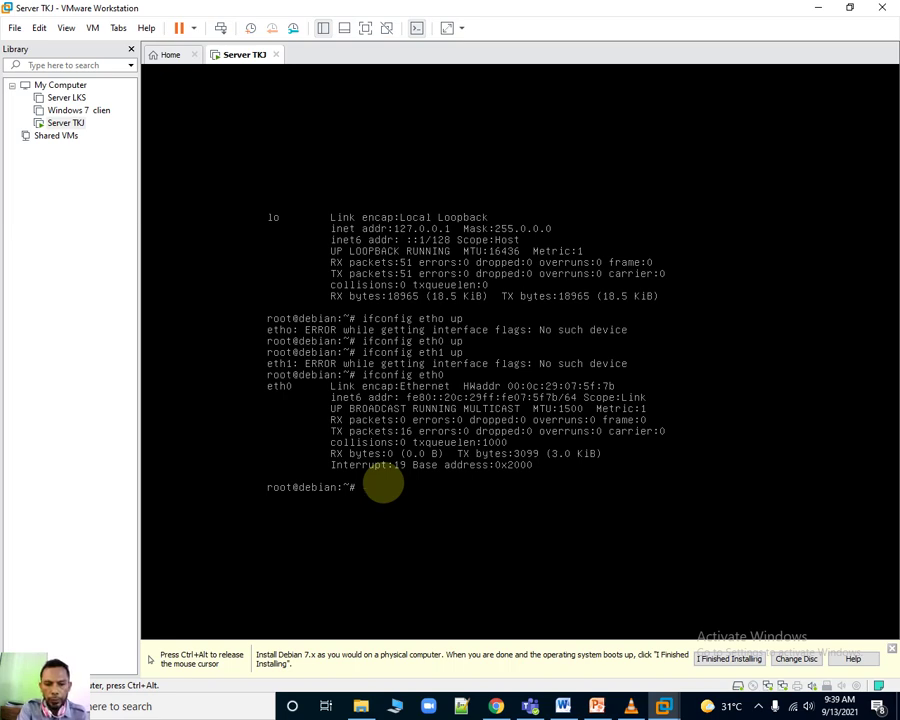
Run 'ifconfig eth1 up', then 'ifconfig eth1' to list eth1's details, and release the mouse.
key(Up)
key(Up)
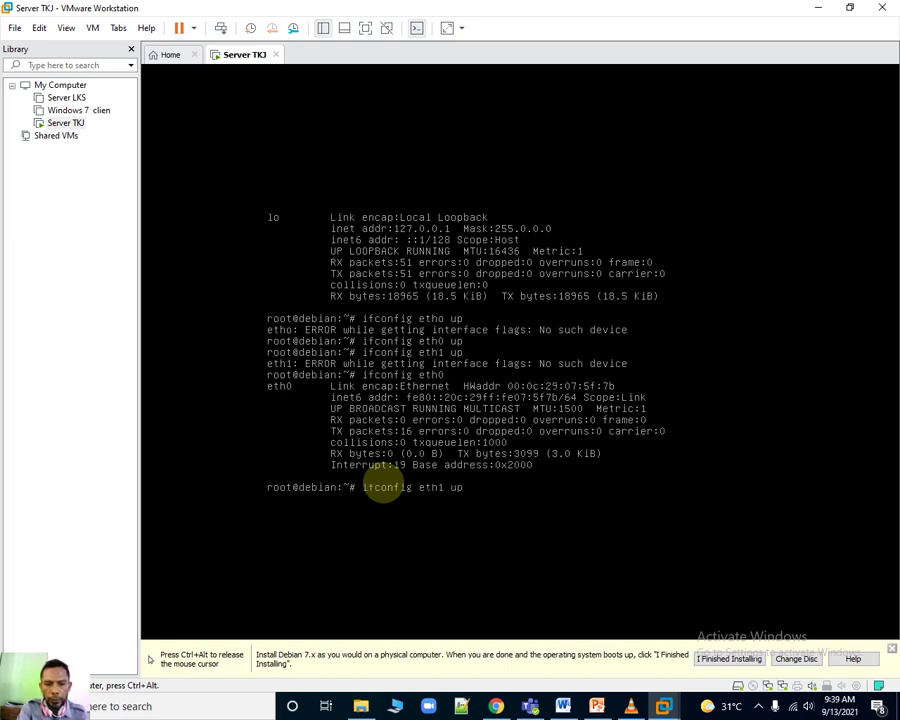
key(Return)
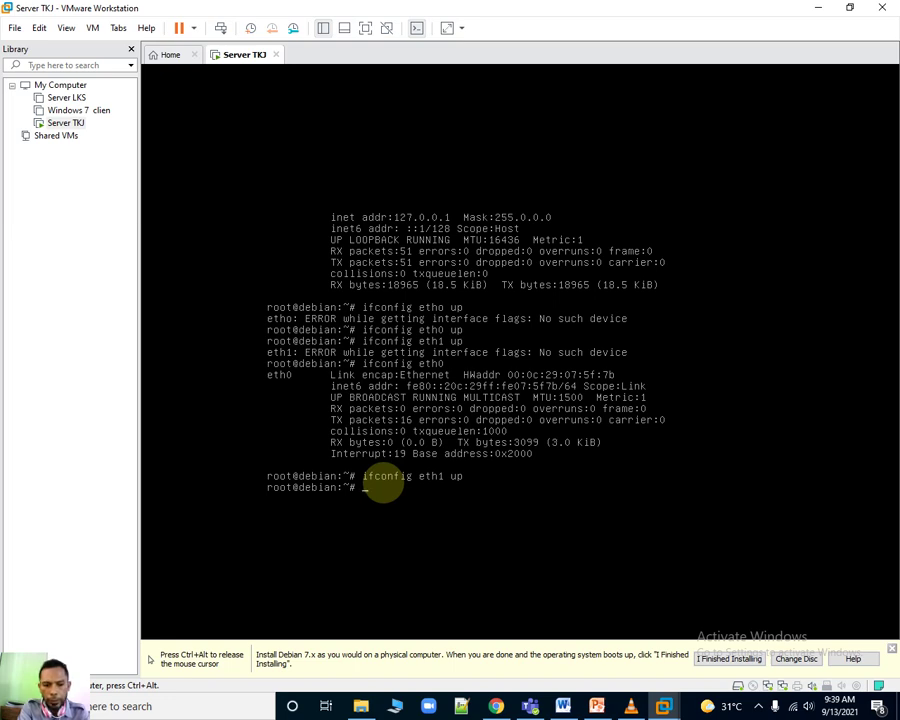
key(Up)
key(BackSpace)
key(BackSpace)
key(BackSpace)
key(Return)
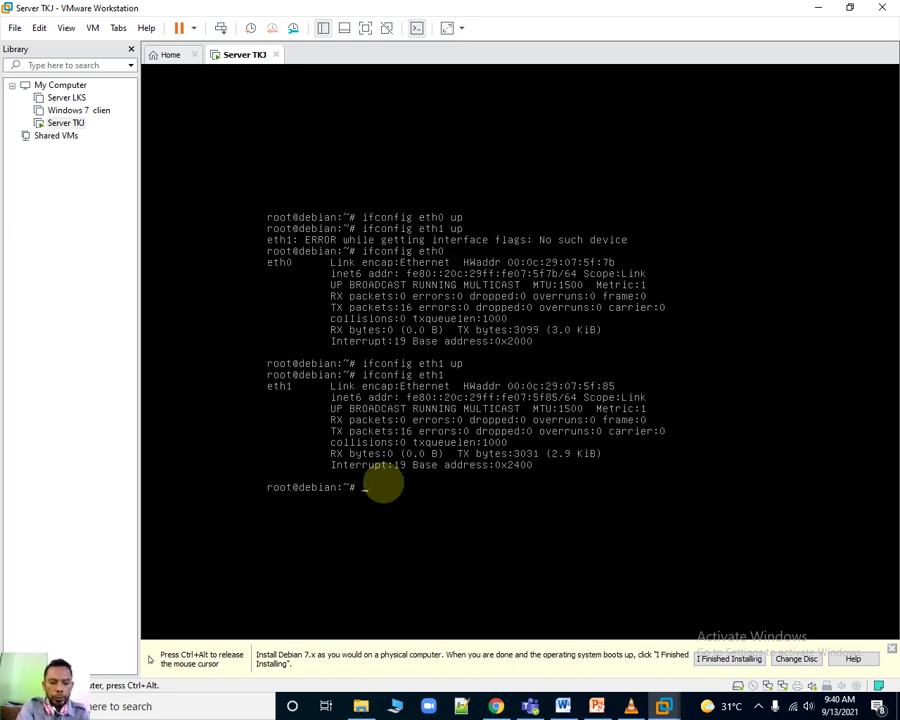
key(ctrl+alt)
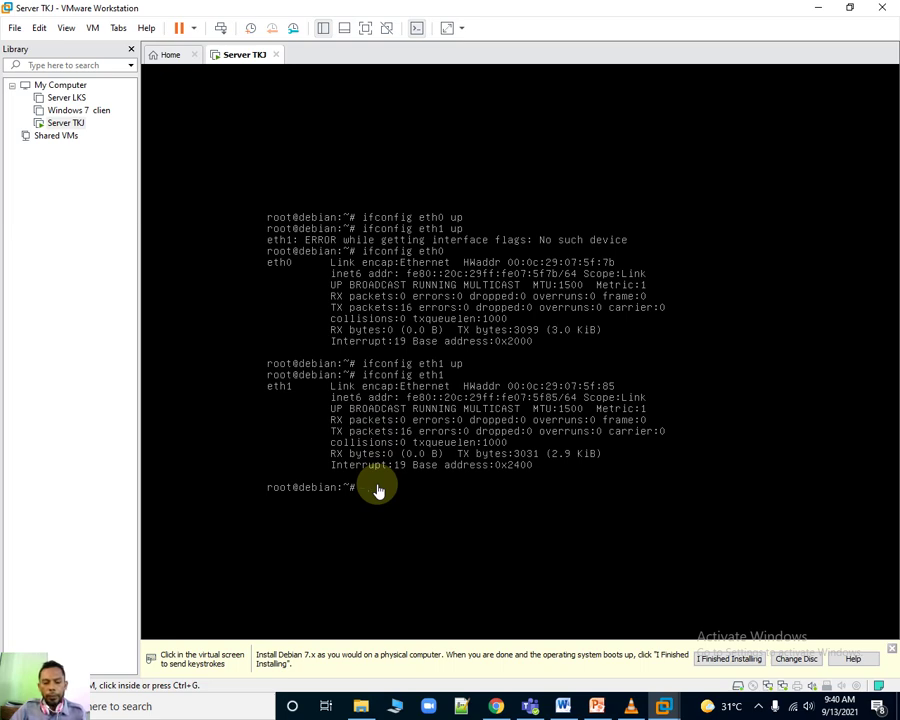
Recall the 'ifconfig eth1' command, minimise VMware Workstation to the desktop and show the hidden tray icons.
click(377, 489)
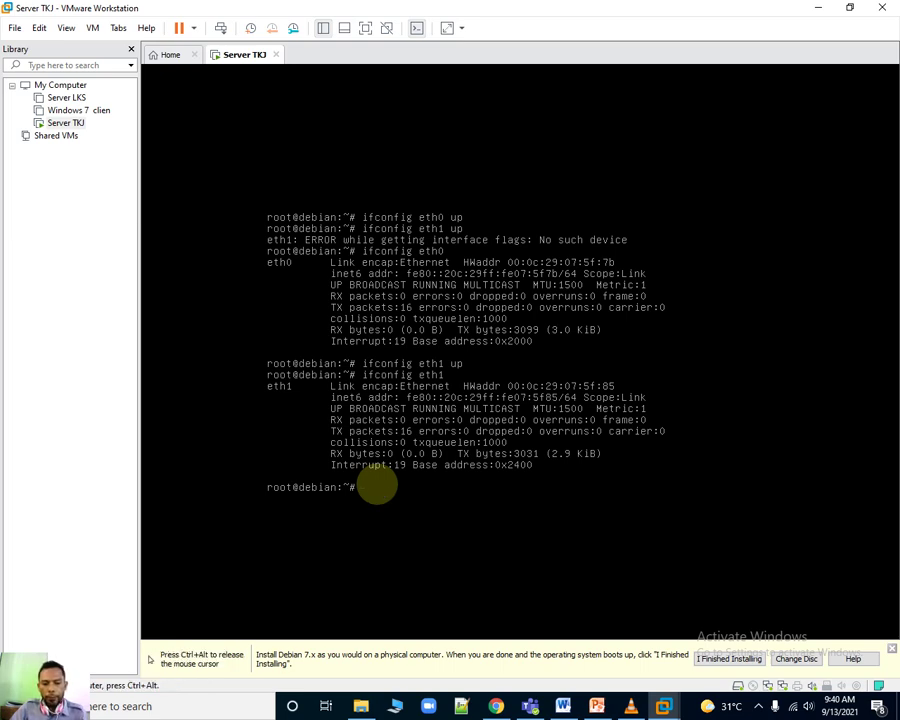
key(Up)
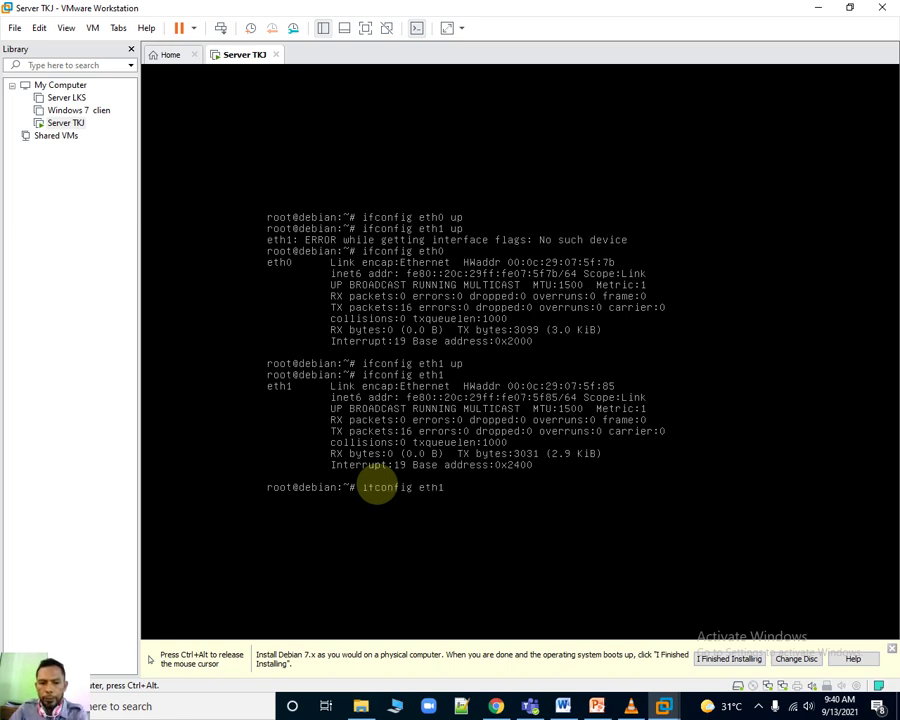
key(ctrl+alt)
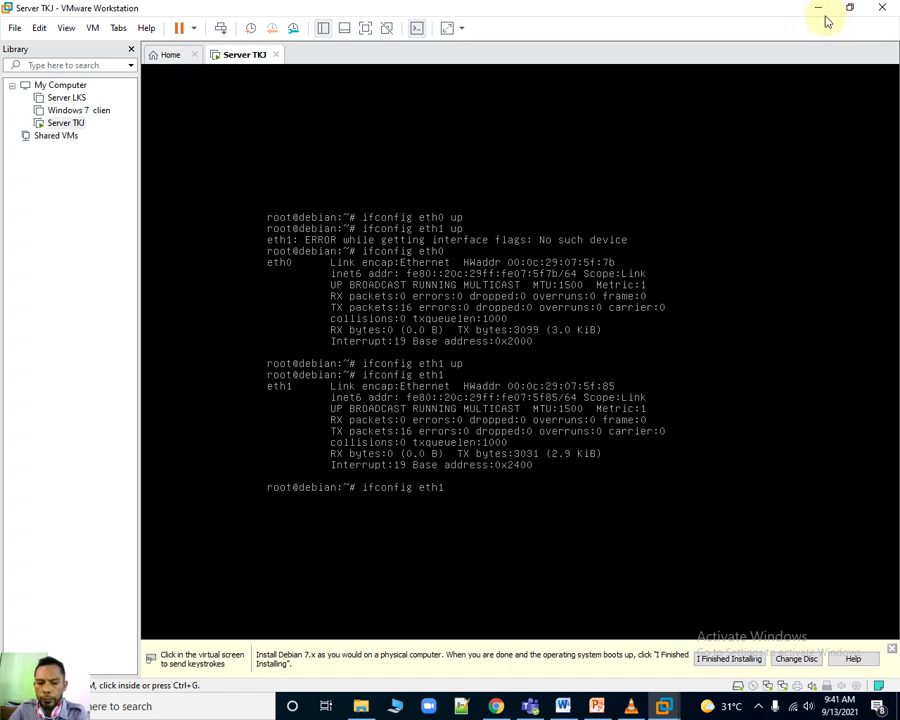
click(818, 9)
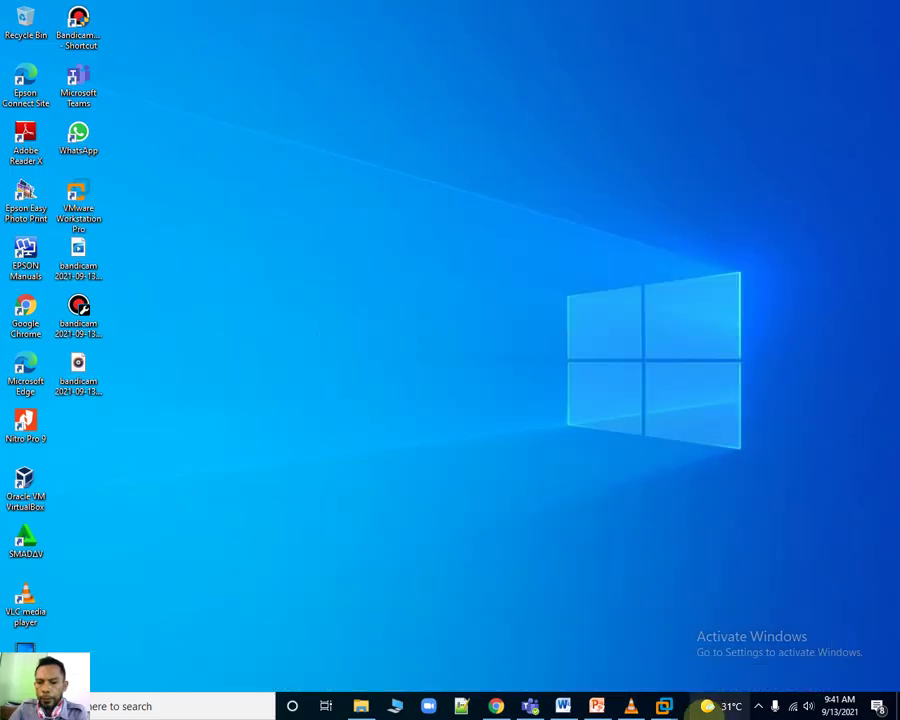
click(758, 704)
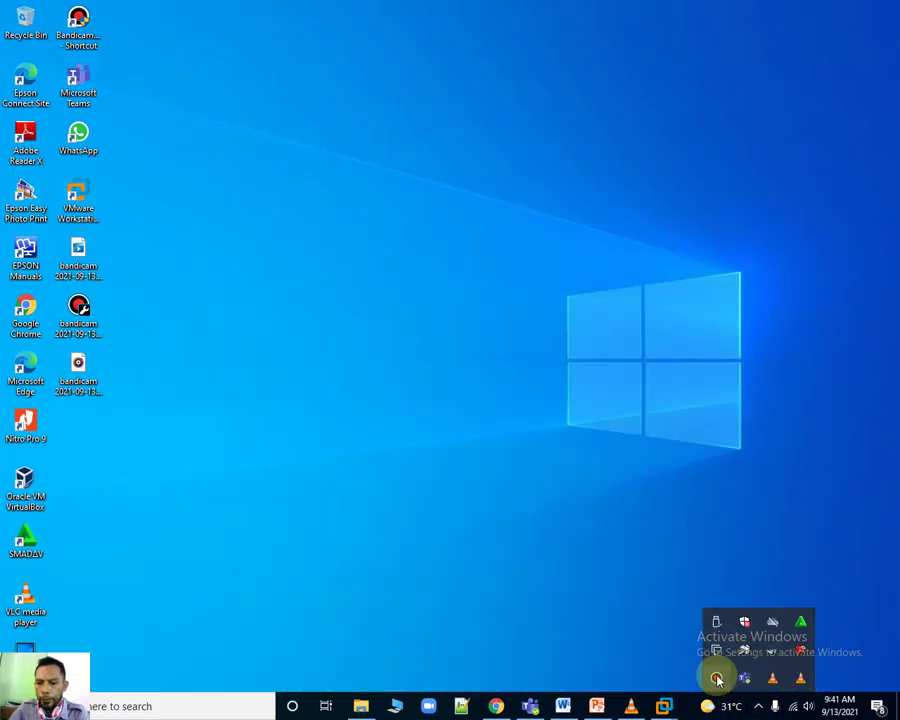